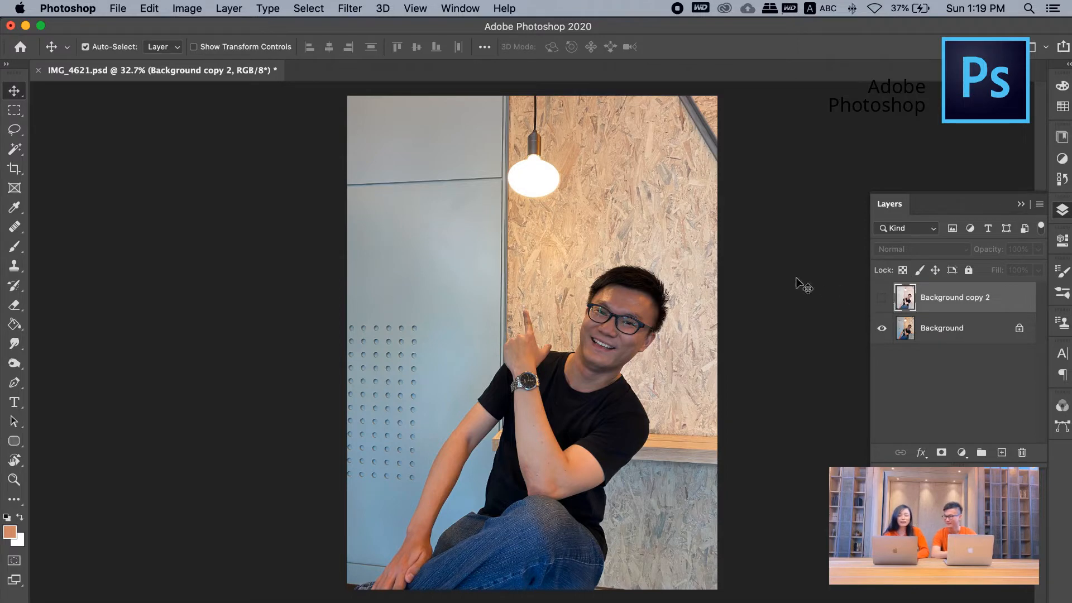
Show the Background copy 2 layer and select its subject automatically with Select Subject
left_click(882, 298)
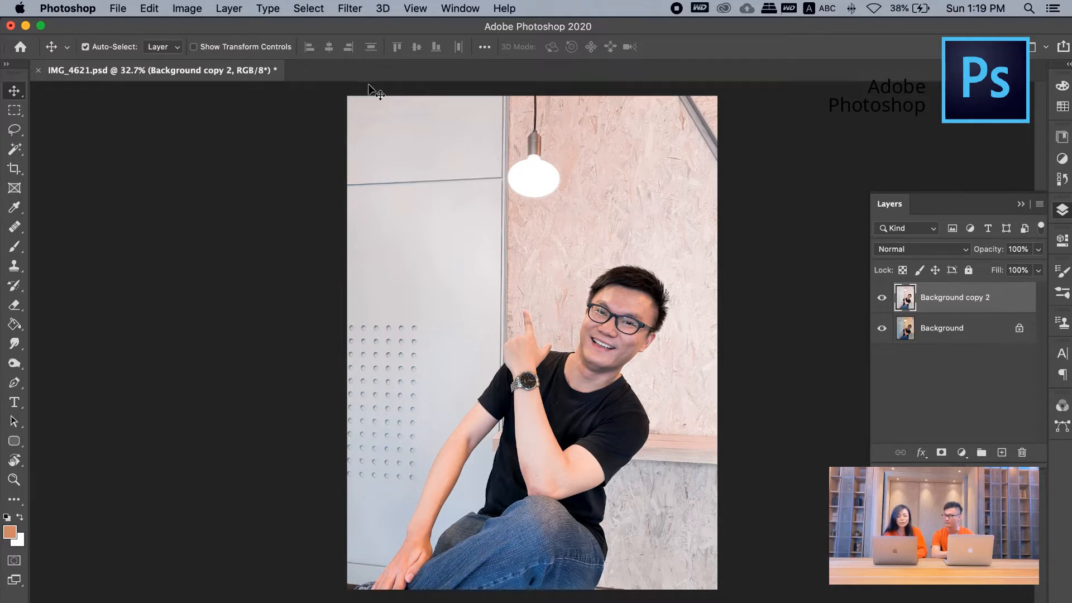
left_click(313, 13)
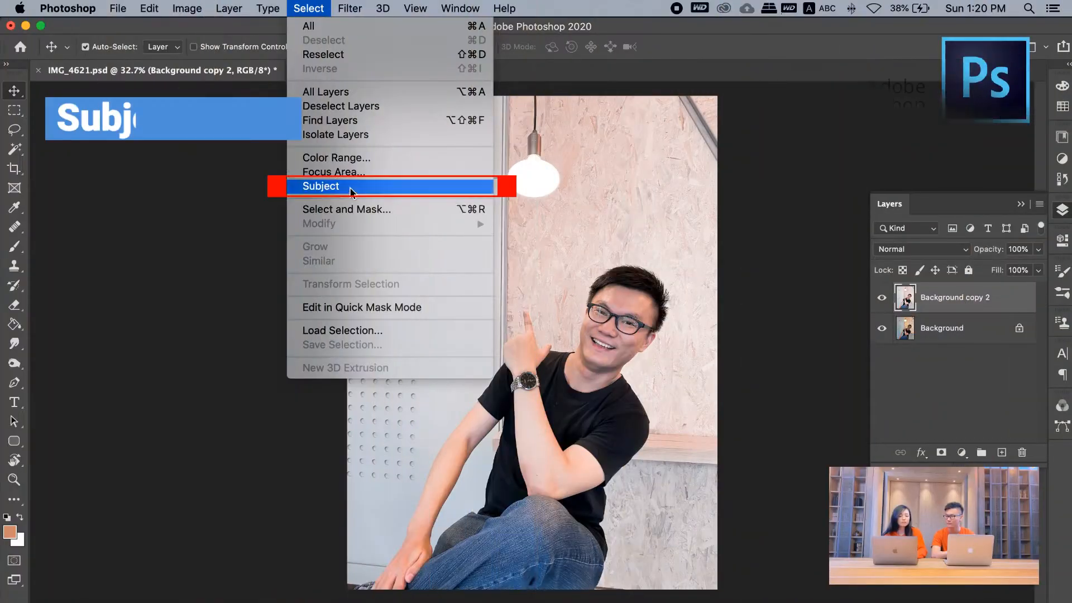
left_click(352, 186)
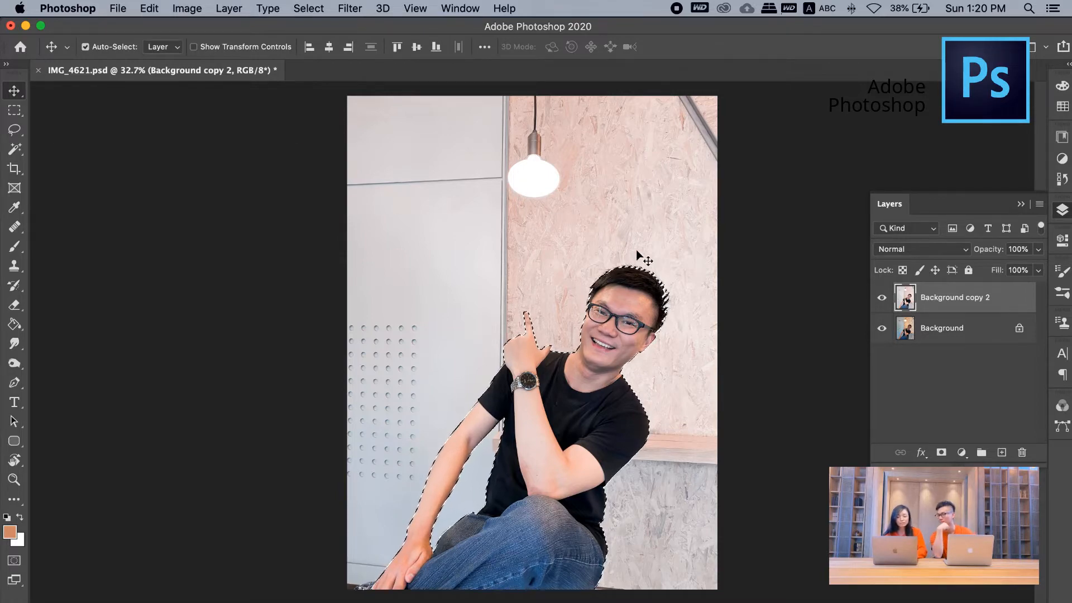
Add a new layer above Background copy 2 and fill the man's selection with black using the Paint Bucket tool
scroll(636, 253, "up", 10)
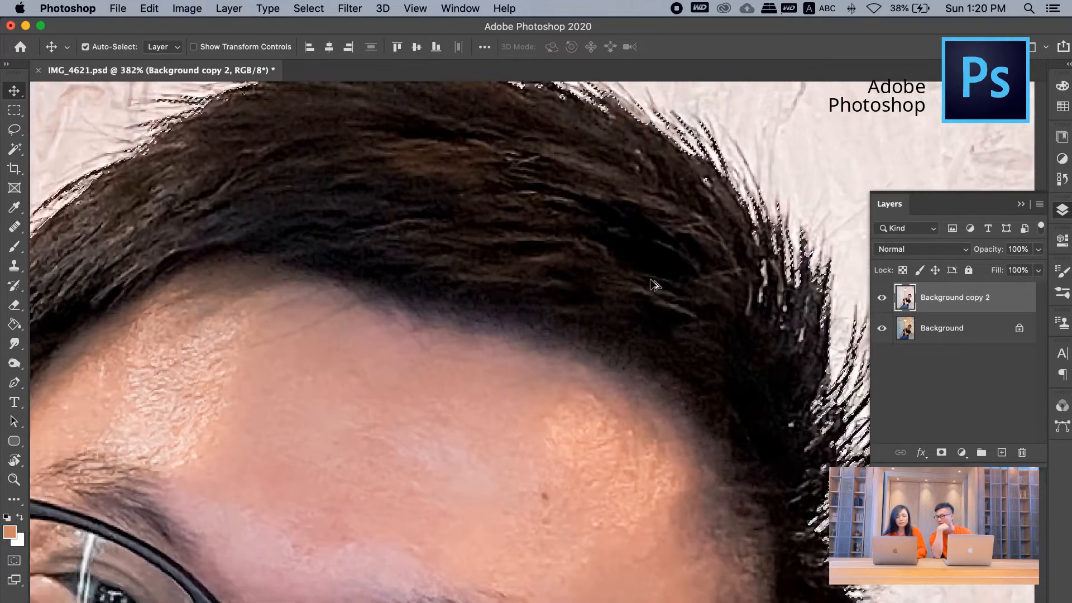
scroll(654, 285, "down", 5)
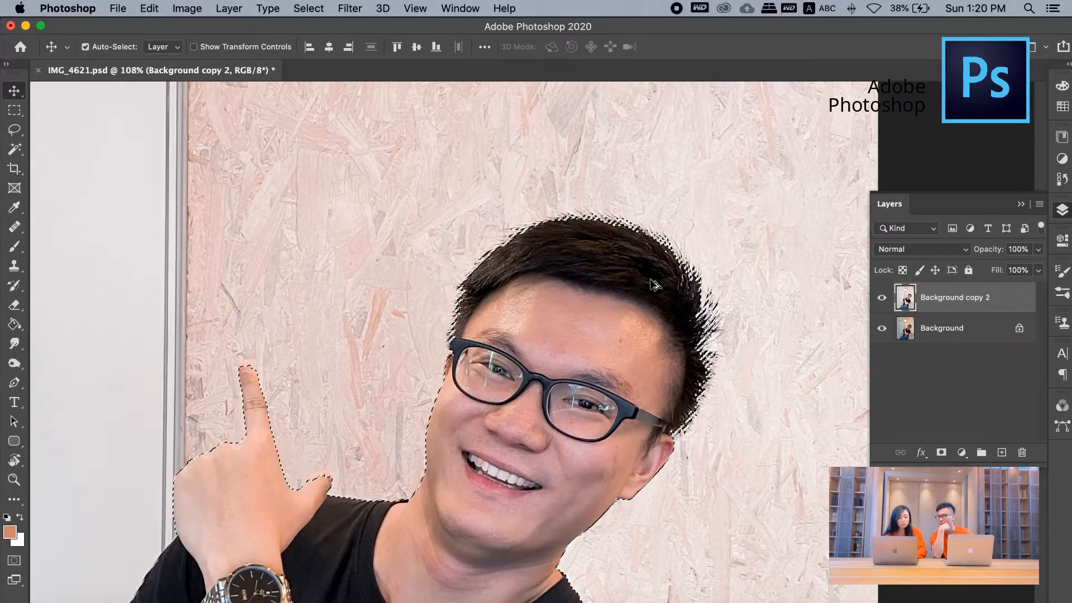
left_click_drag(445, 452, 502, 563)
scroll(451, 197, "up", 3)
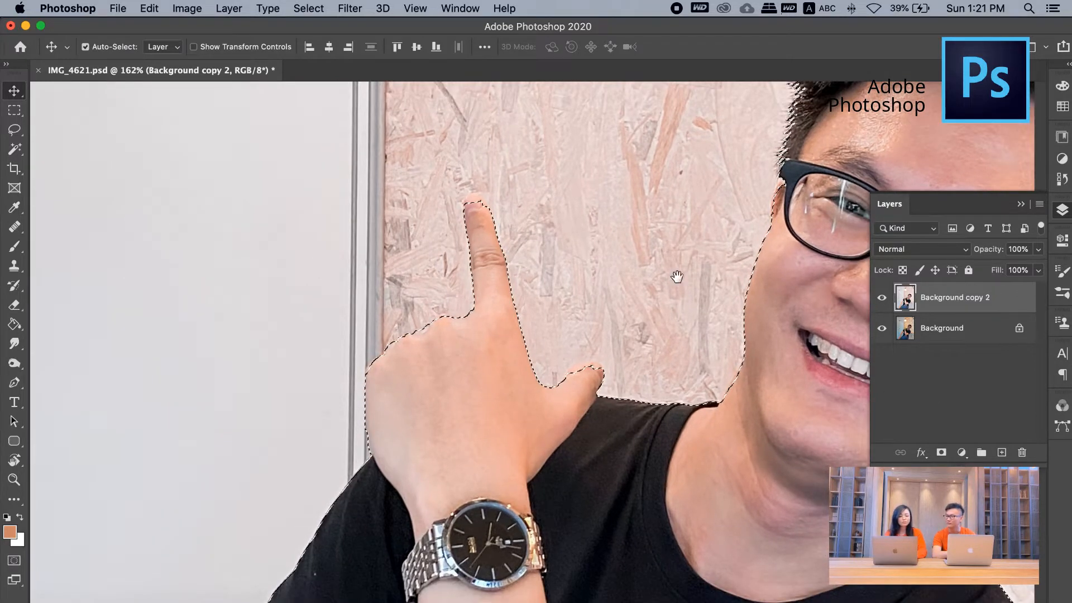
left_click_drag(677, 278, 520, 349)
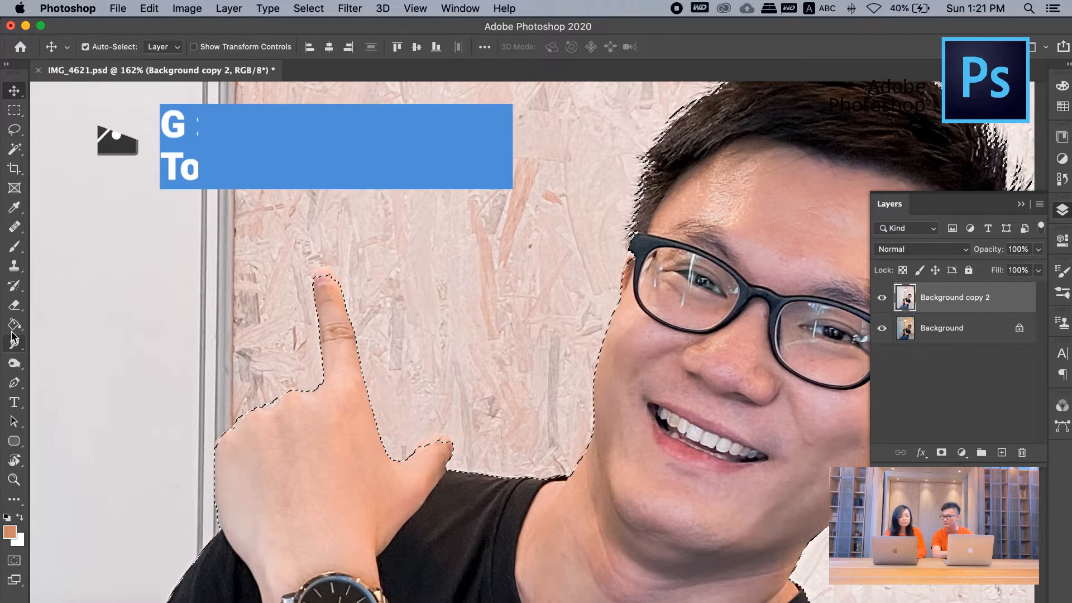
key("g")
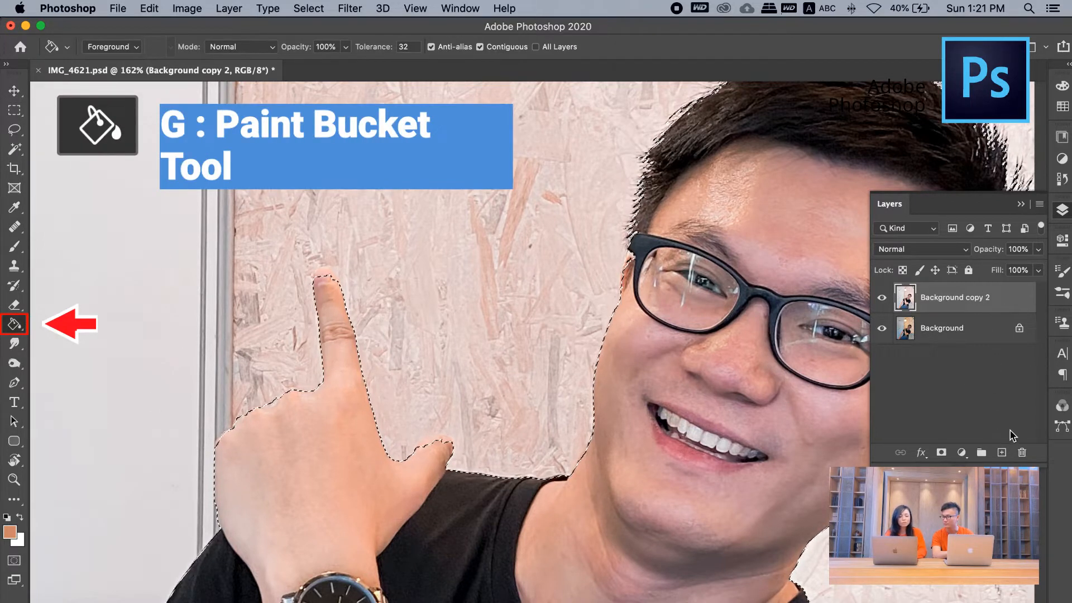
left_click(1002, 452)
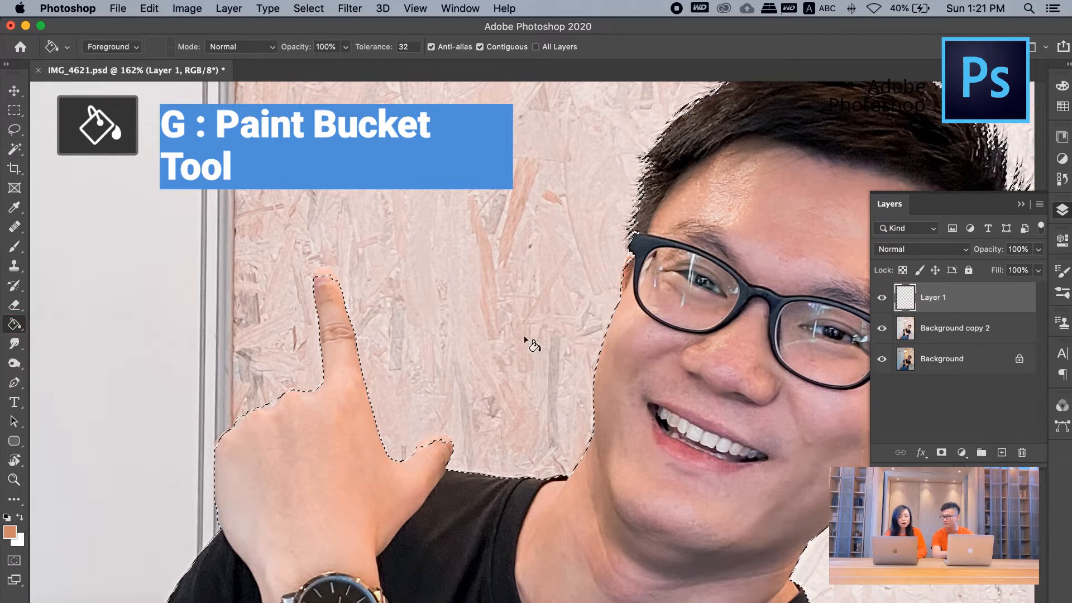
left_click(305, 391)
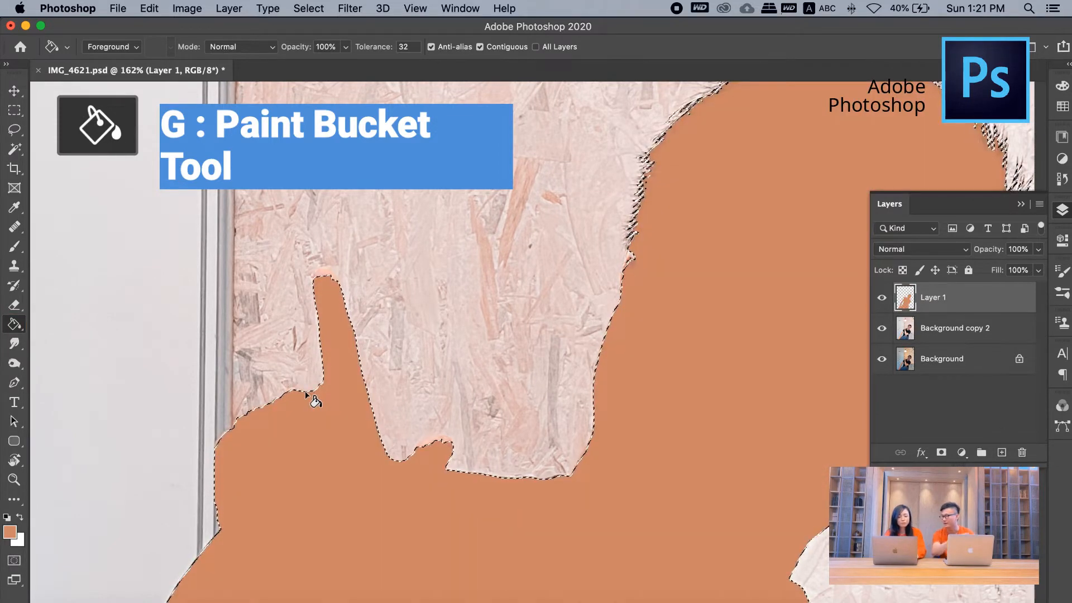
left_click(7, 517)
left_click(309, 454)
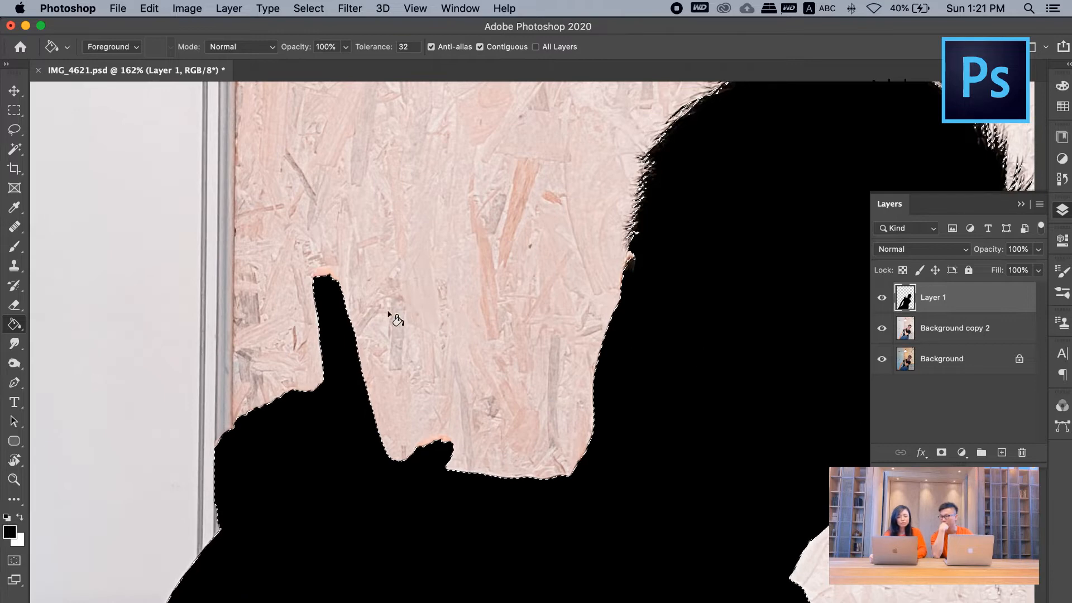
Deselect the silhouette and outline the raised fingertip with a closed Pen tool path
key("p")
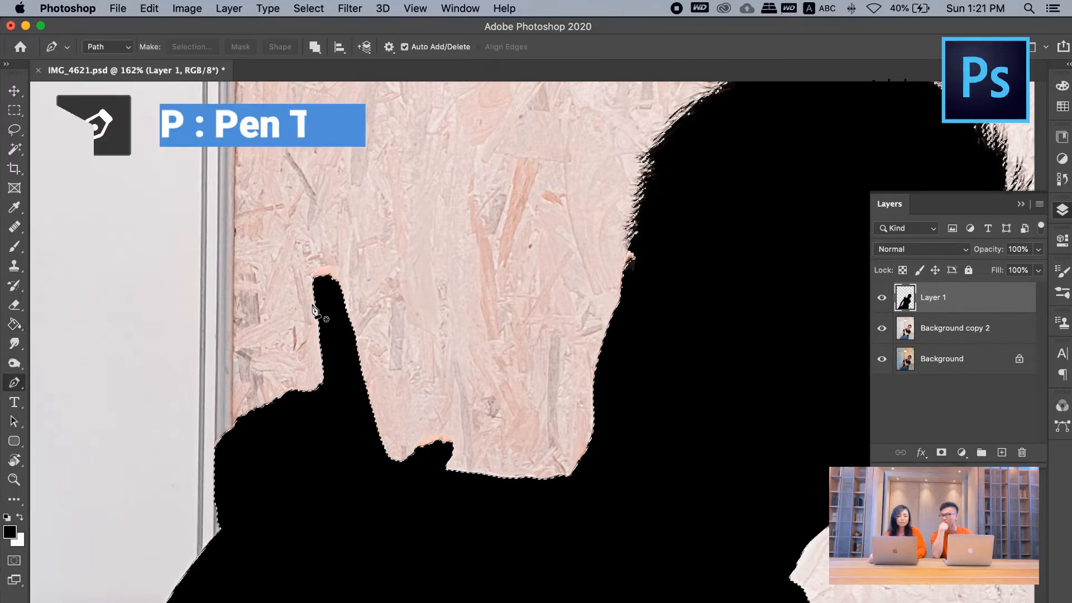
key("super+d")
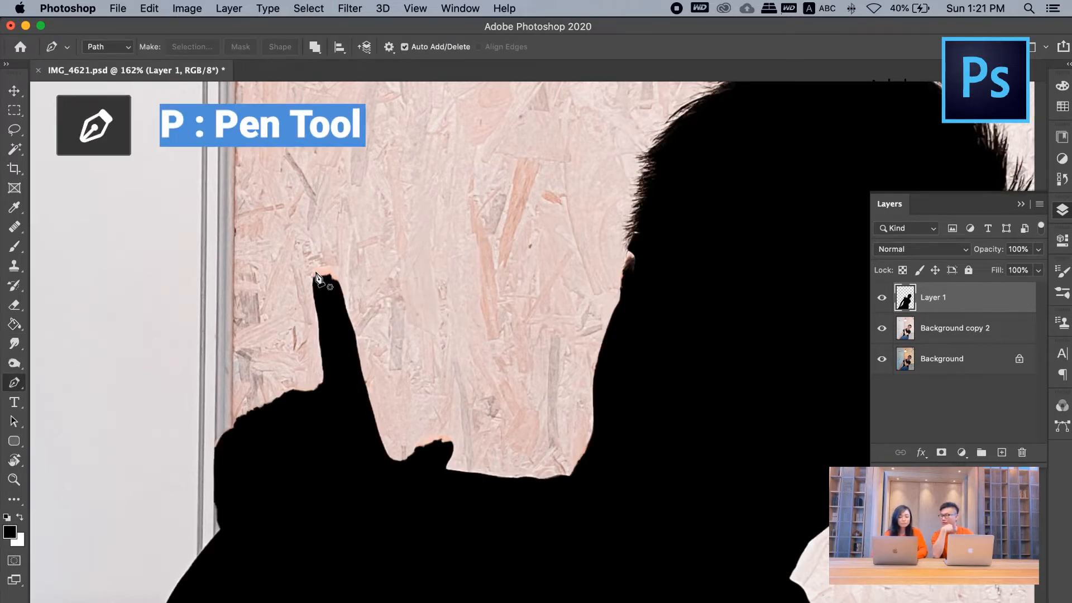
scroll(316, 277, "up", 3)
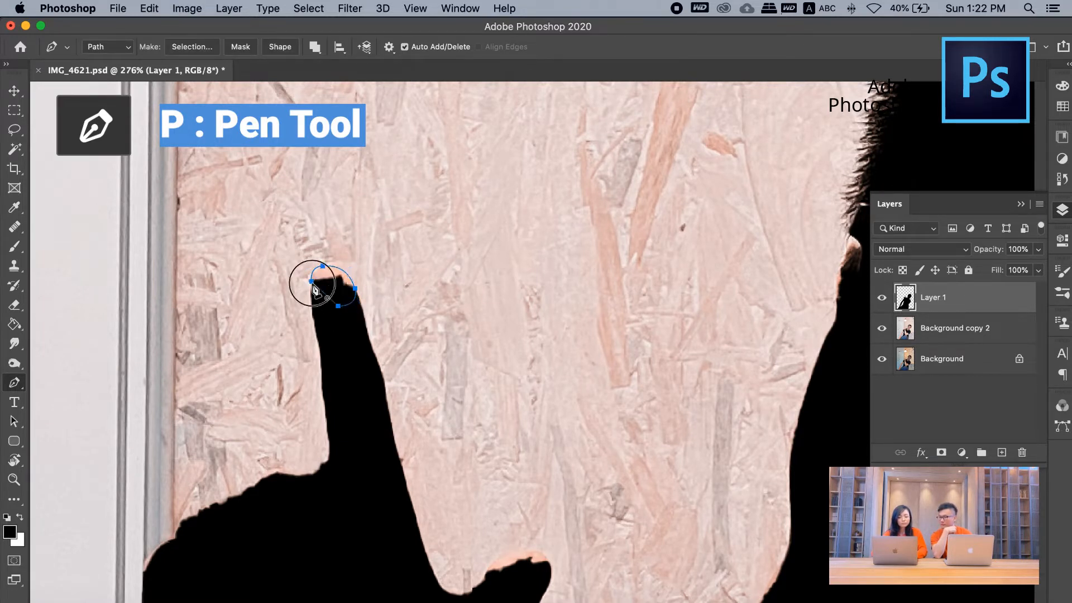
Draw a closed Pen path around the thumb tip, following its missing upper edge
left_click_drag(372, 358, 340, 311)
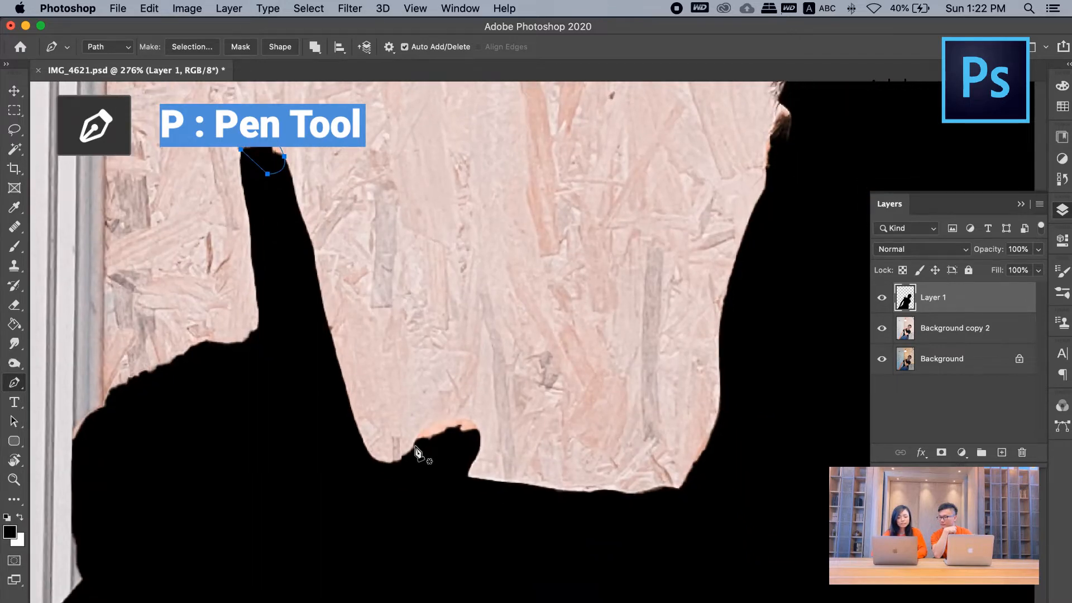
left_click_drag(439, 420, 457, 417)
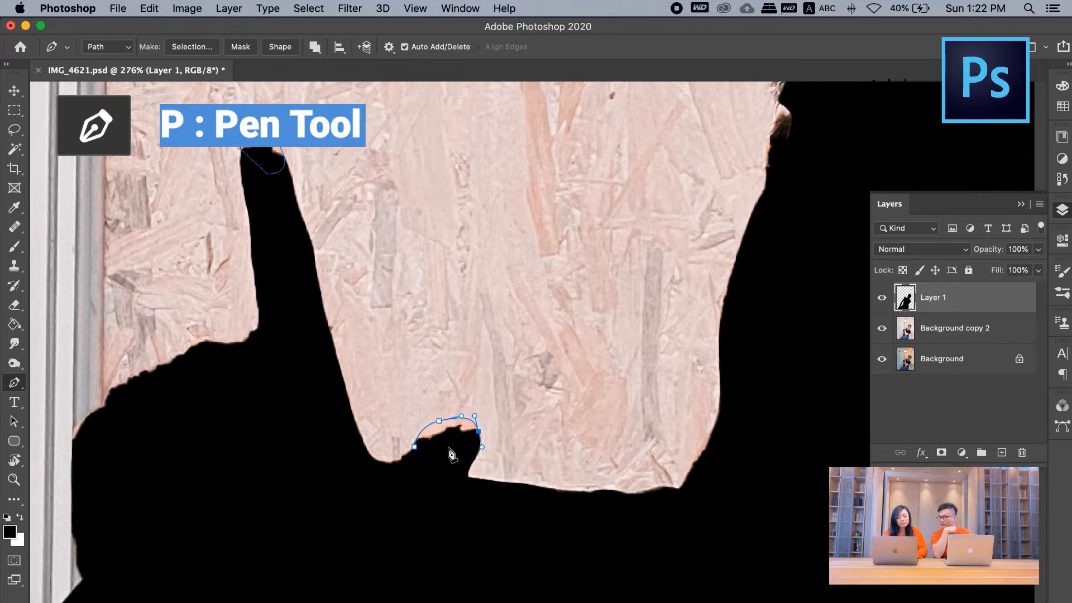
left_click(414, 449)
Start a Pen path along the knuckles from the base of the raised finger
scroll(385, 424, "left", 10)
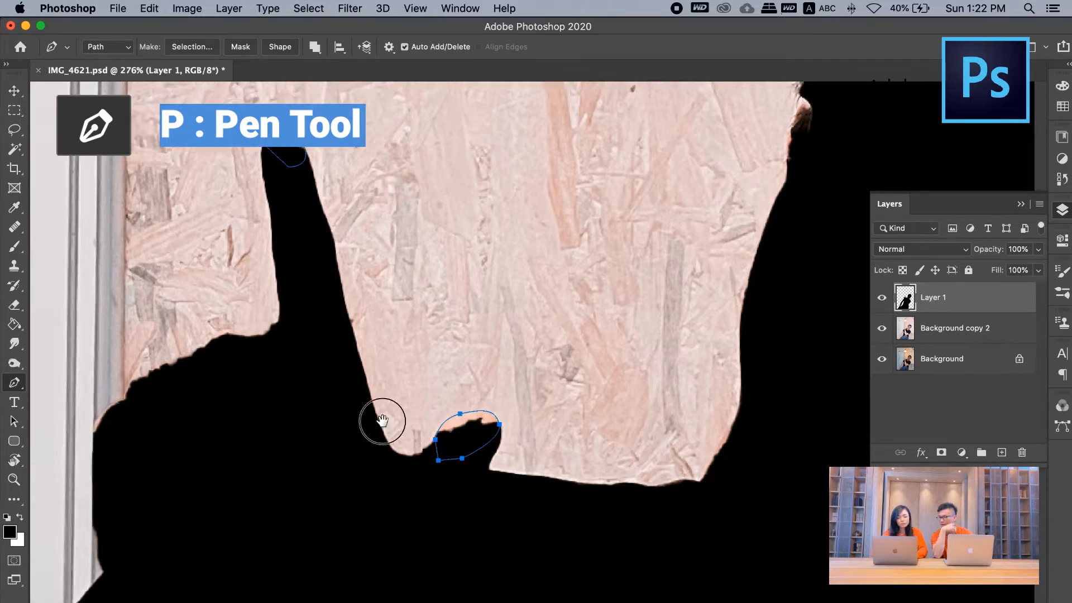
left_click(439, 323)
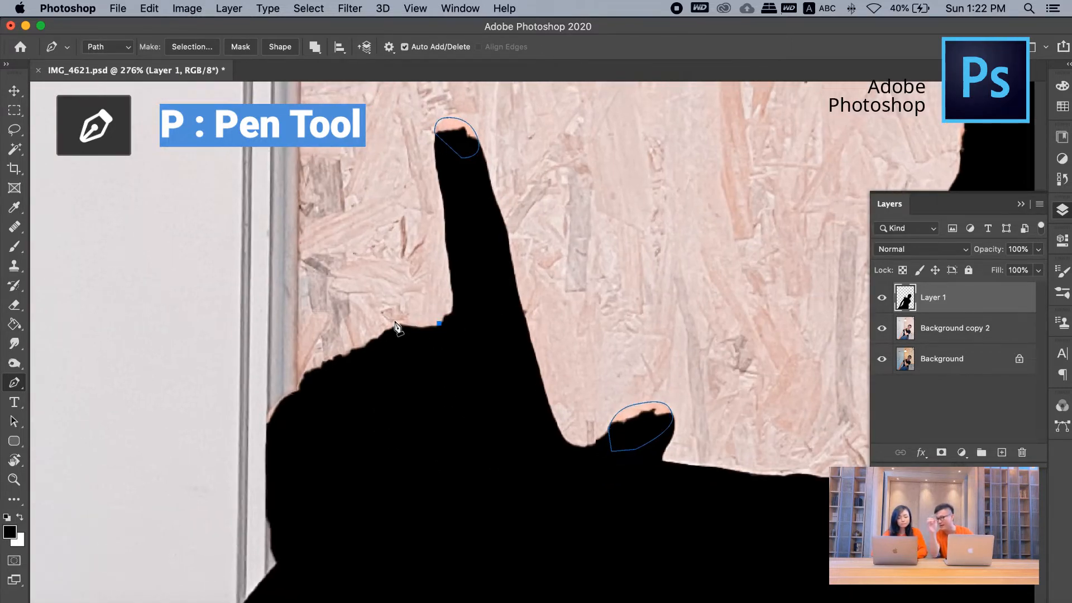
left_click_drag(408, 325, 386, 323)
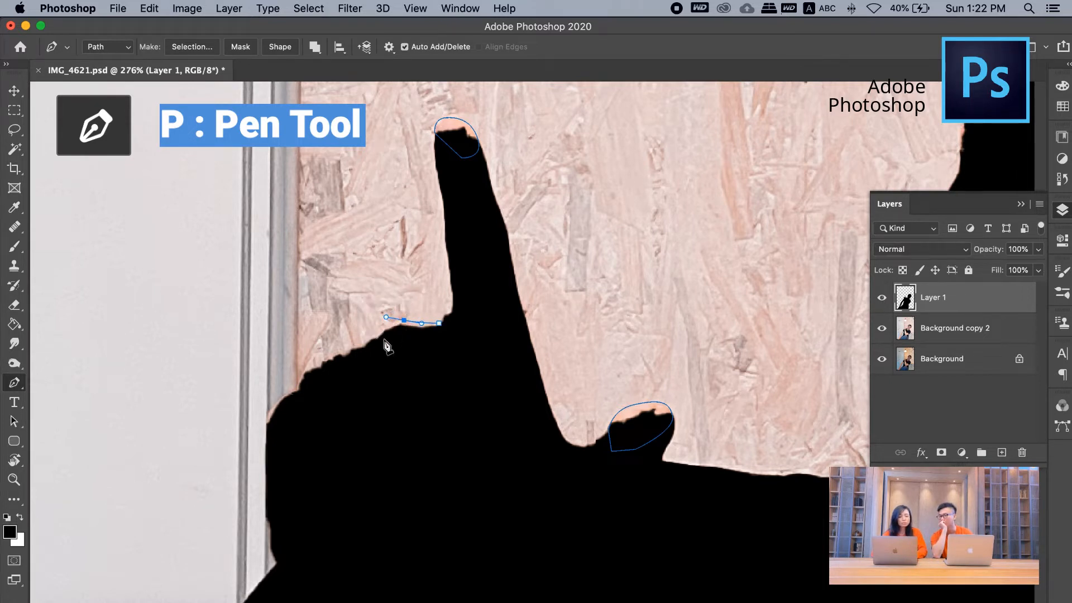
left_click(386, 331)
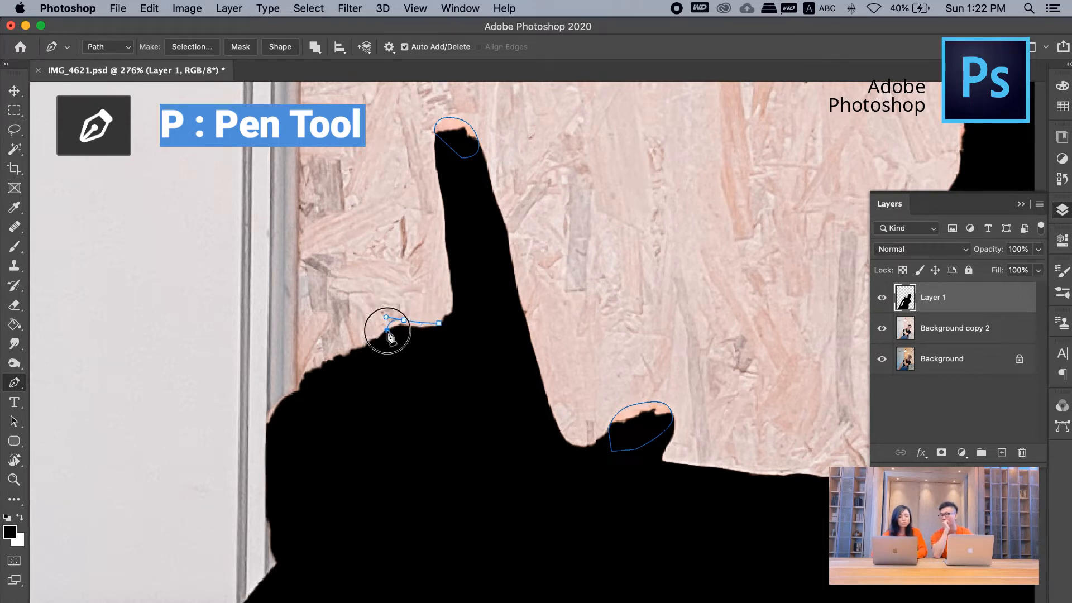
Try the Pen tool in Shape mode by drawing a four-sided black shape about 142 by 122 px beside the hand
left_click(130, 50)
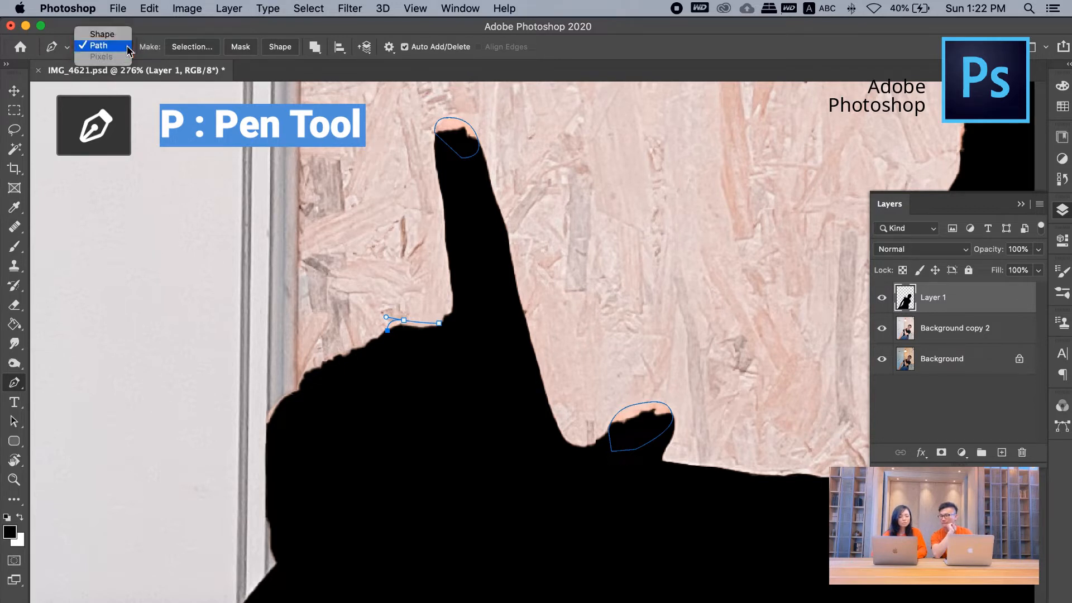
left_click(111, 35)
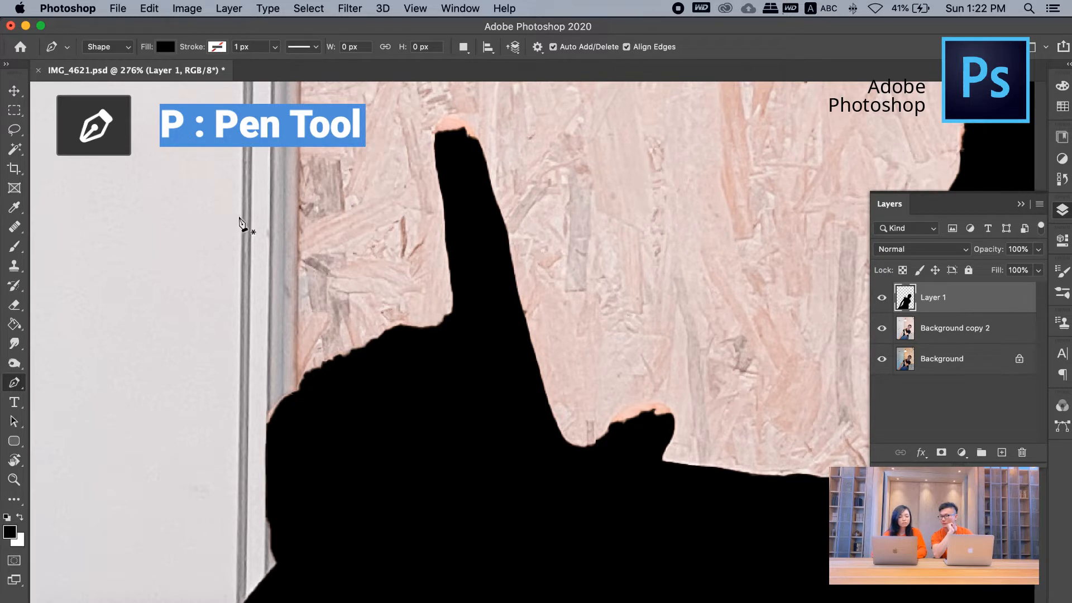
left_click(214, 171)
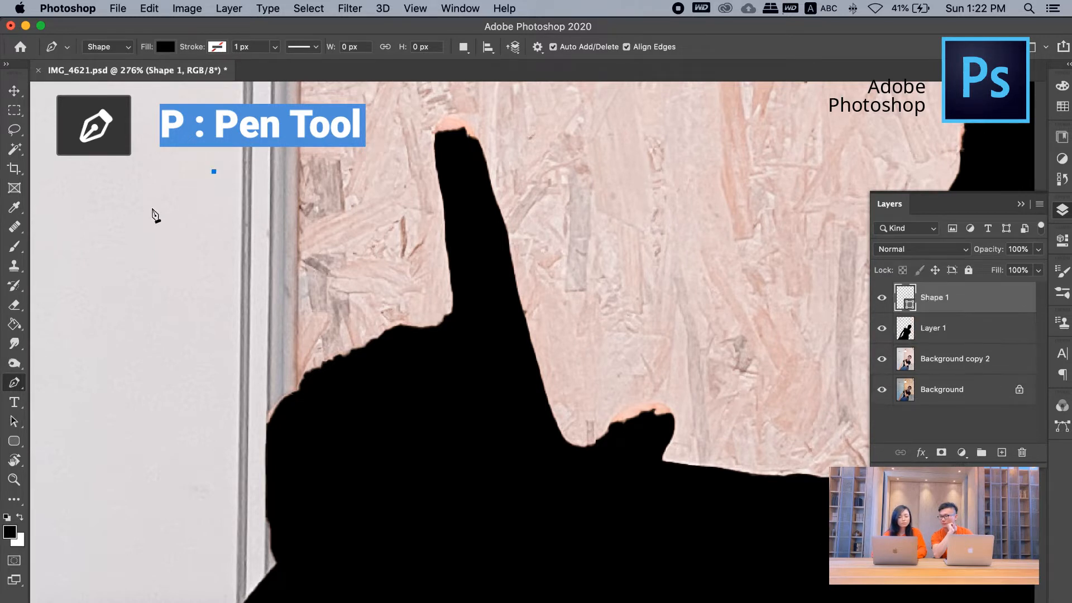
left_click(138, 213)
left_click(196, 297)
left_click(283, 224)
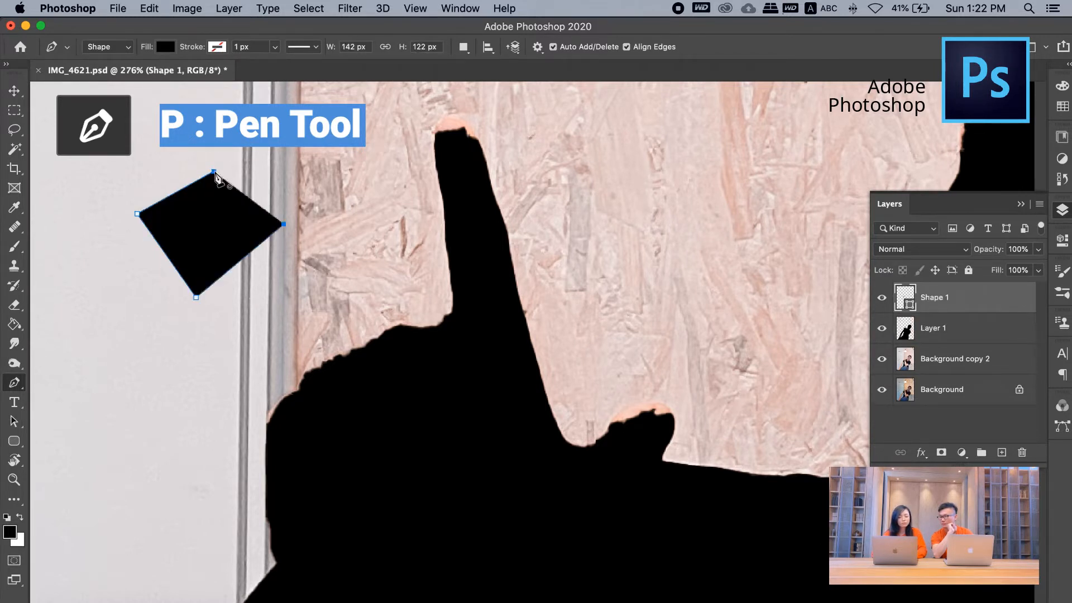
left_click(214, 171)
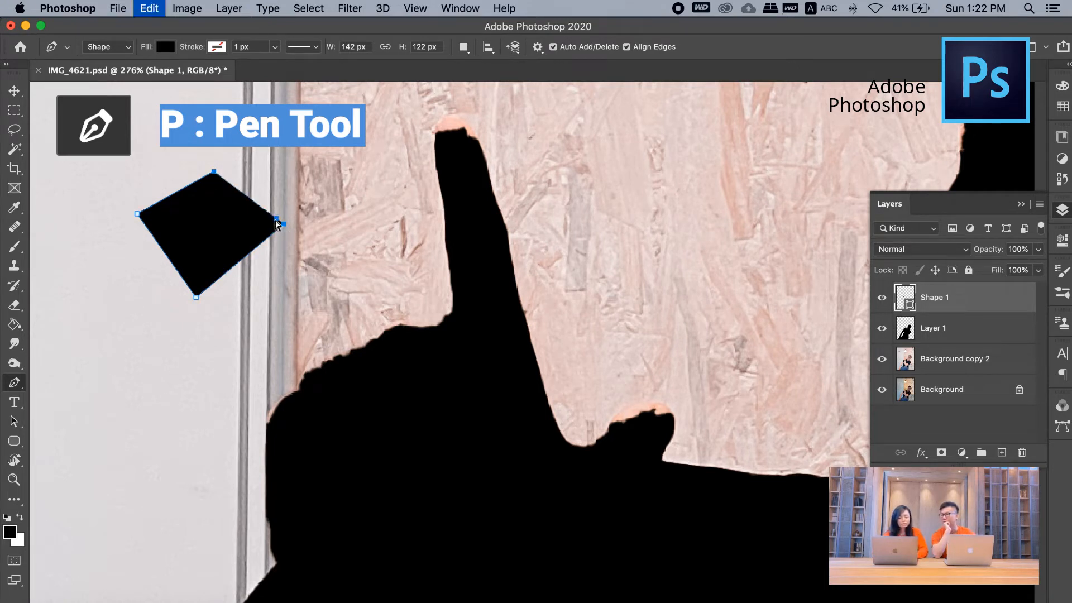
Undo the four-sided black shape drawn beside the hand
key("super+z")
key("super+z")
key("super+z")
key("super+z")
key("super+z")
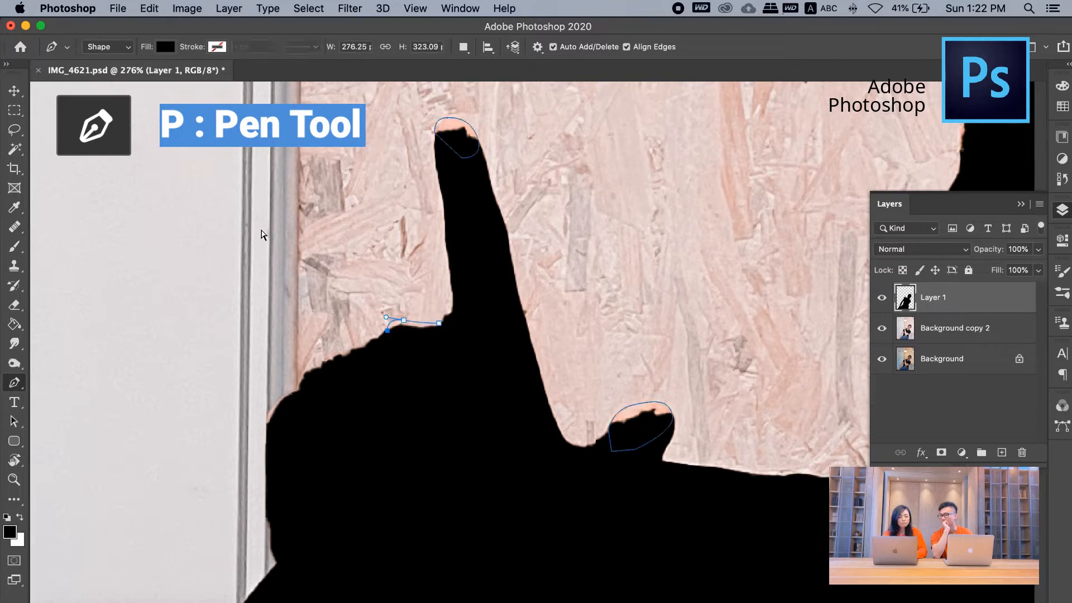
Return the Pen tool to Path mode and redraw the path around the raised fingertip
left_click(106, 47)
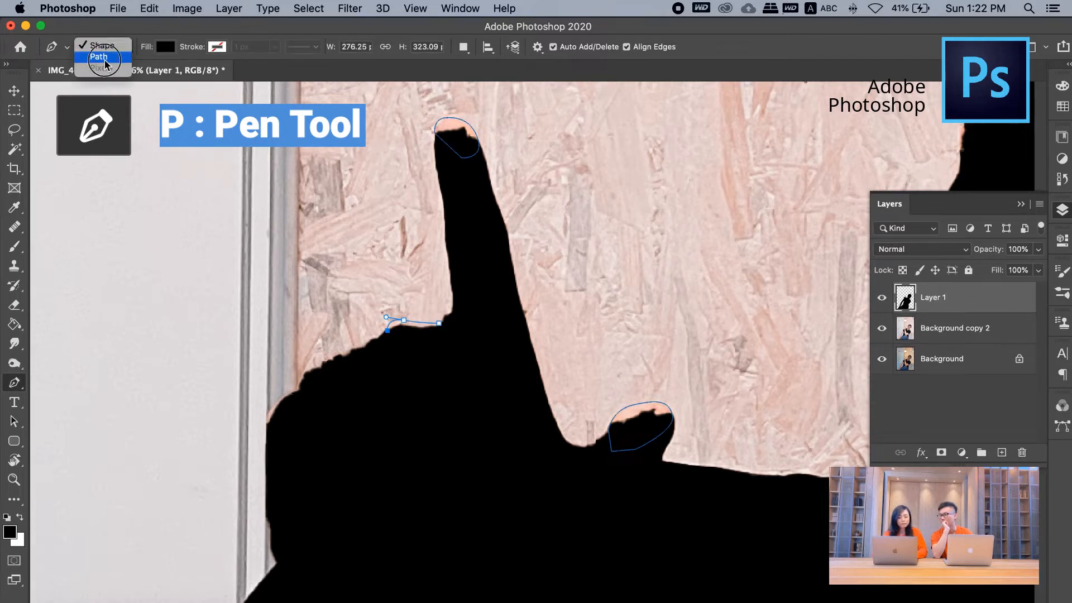
left_click(99, 57)
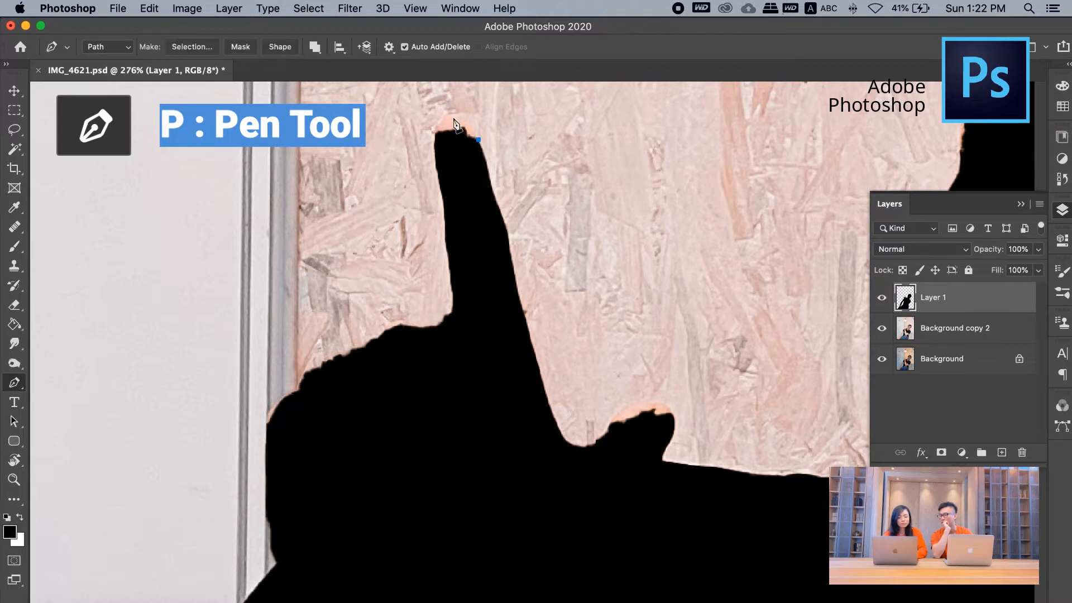
left_click_drag(451, 116, 433, 119)
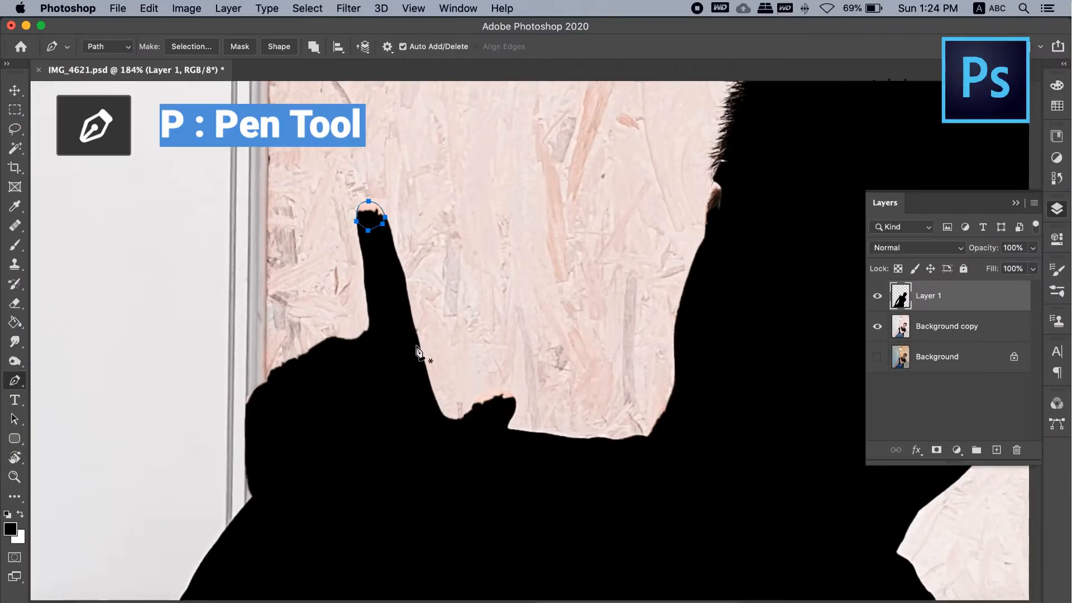
Trace the thumb's rounded upper edge with the Pen tool and close the path through the black silhouette
scroll(474, 401, "up", 5)
left_click(438, 441)
left_click_drag(469, 412, 472, 401)
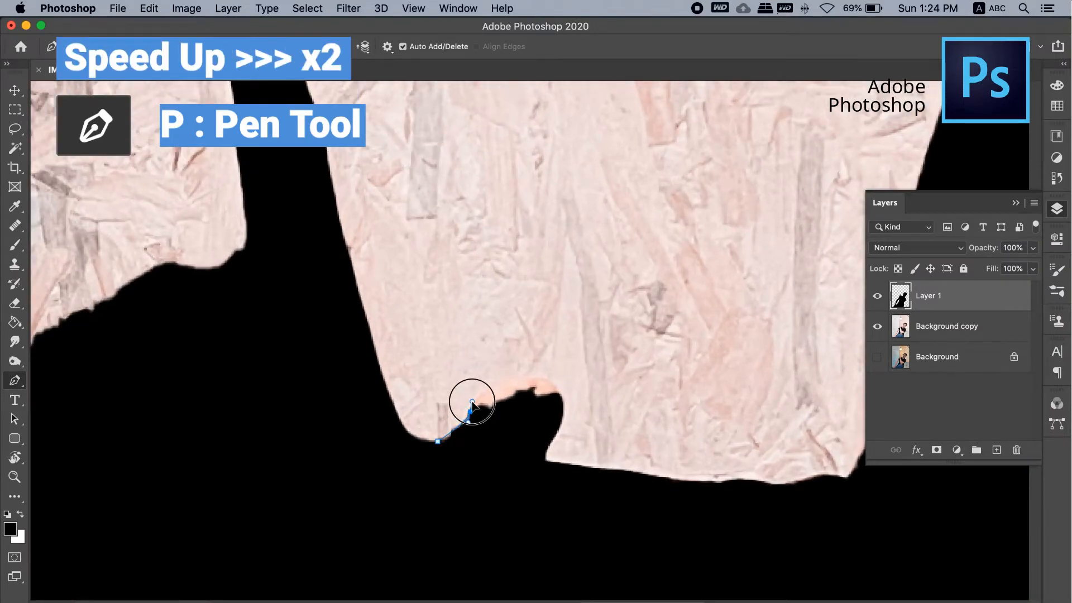
left_click_drag(559, 393, 601, 440)
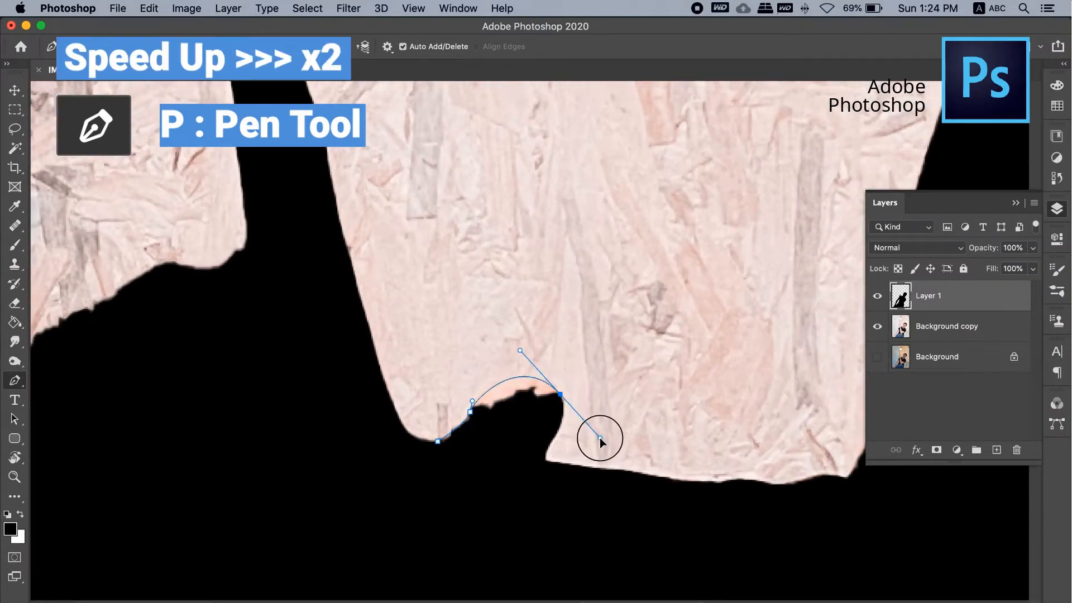
key("super+z")
left_click_drag(507, 381, 564, 439)
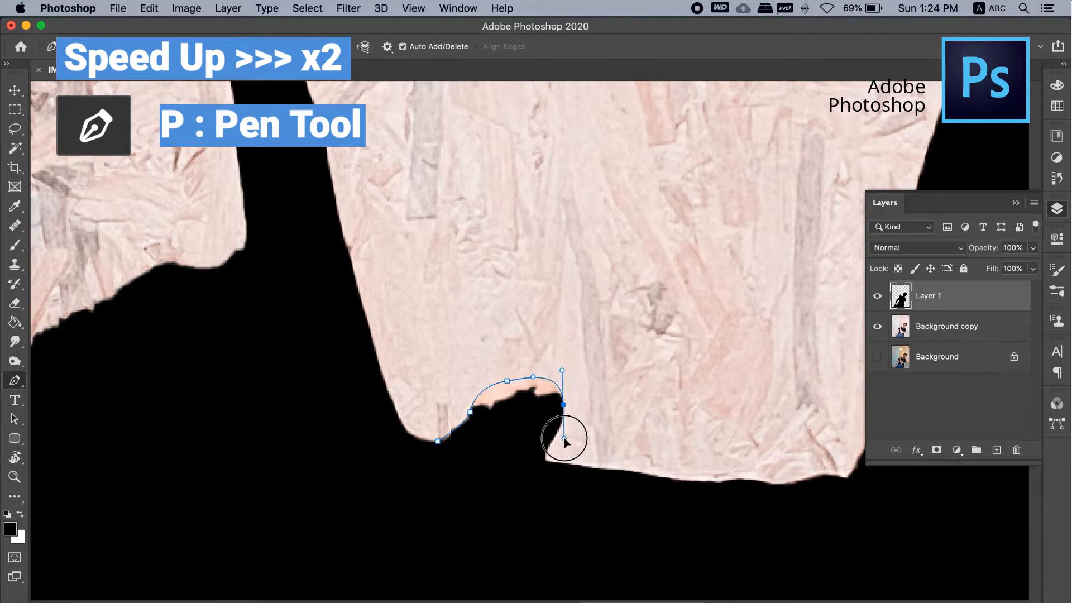
left_click(563, 405, "alt")
left_click(499, 433)
left_click(457, 451)
left_click(438, 441)
Trace the knuckles from the raised finger's base down to the hand's outer edge and close the Pen path inside the black silhouette
left_click_drag(422, 396, 770, 457)
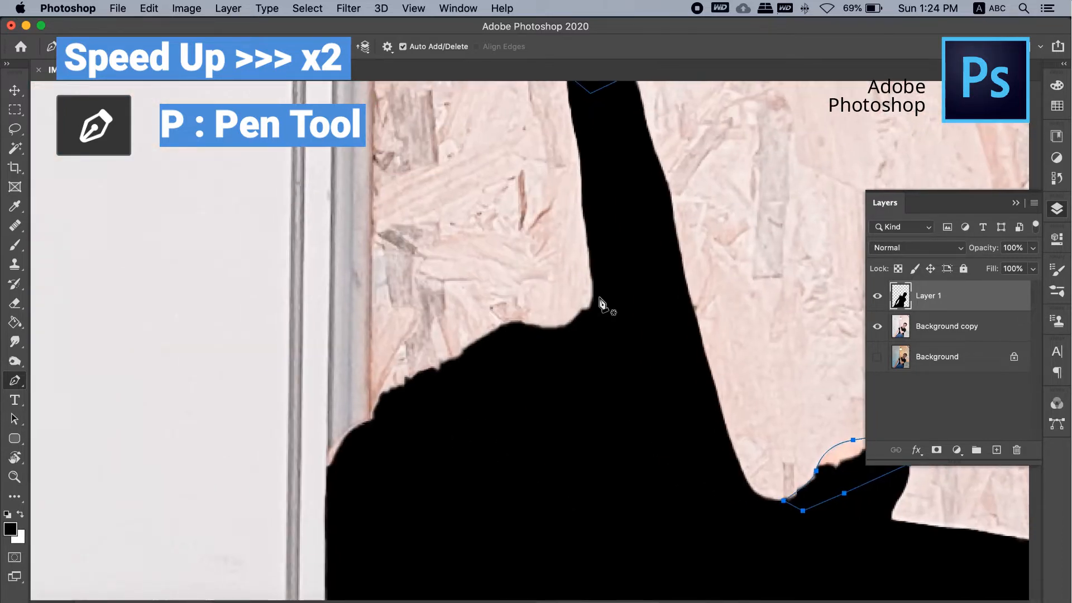
left_click_drag(570, 322, 501, 325)
left_click_drag(437, 364, 398, 401)
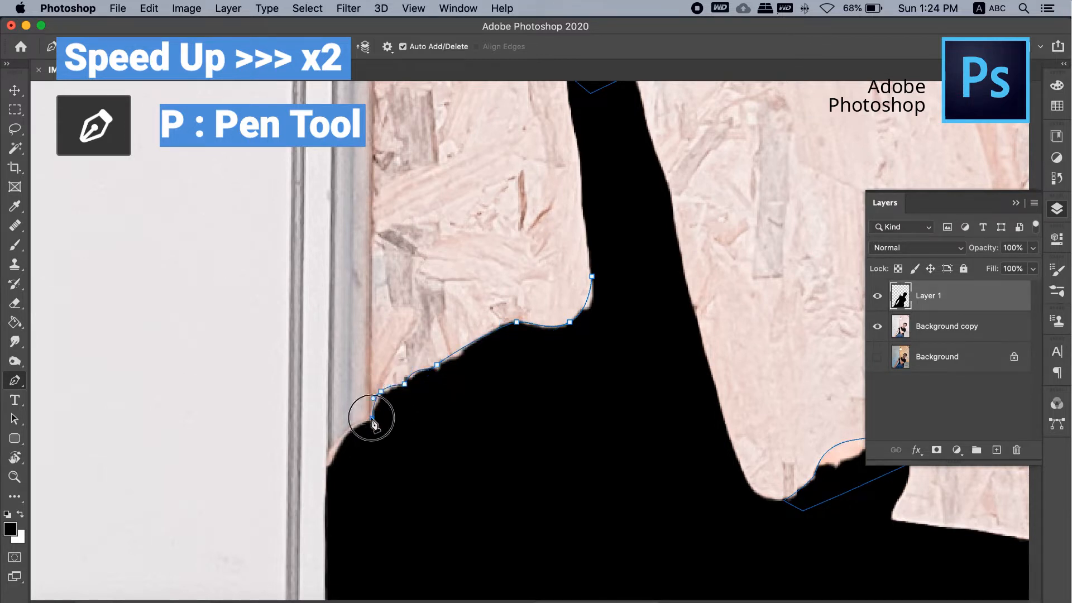
left_click_drag(344, 435, 326, 491)
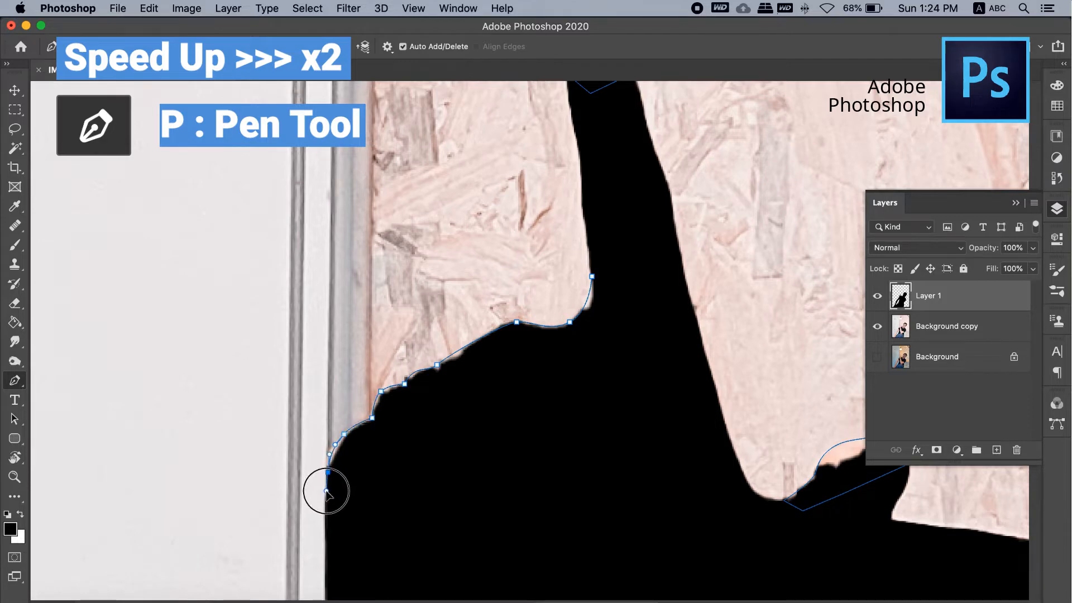
left_click(520, 423)
left_click(541, 357)
left_click(615, 340)
left_click(629, 313)
left_click(591, 276)
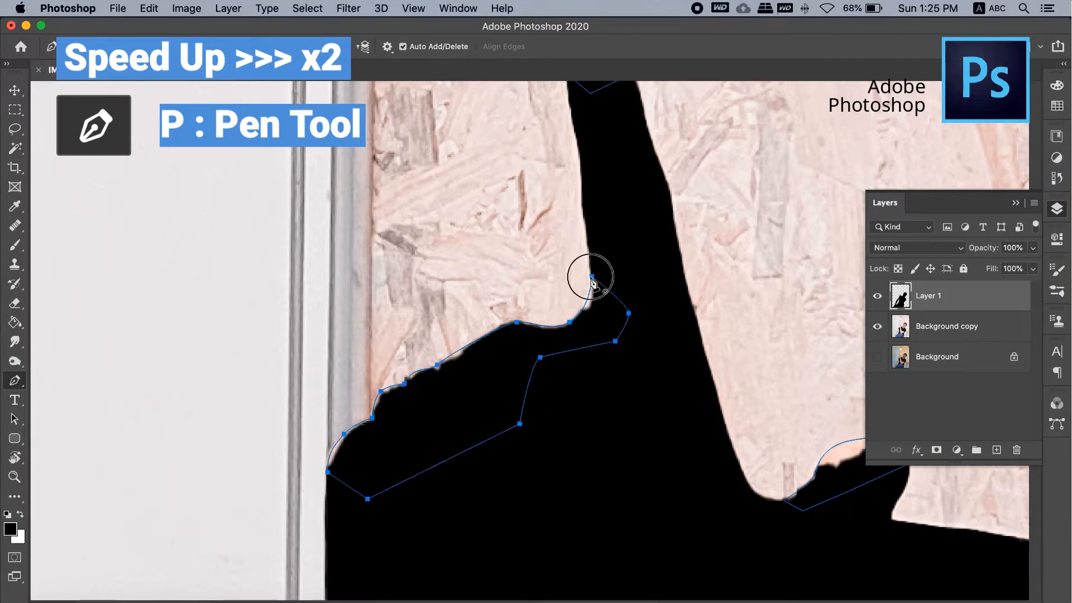
Draw a closed Pen path around the outer edge of the ear below the longer, spiky hair
key("super+minus")
left_click_drag(474, 360, 495, 100)
left_click_drag(335, 502, 433, 267)
key("super+minus")
key("super+minus")
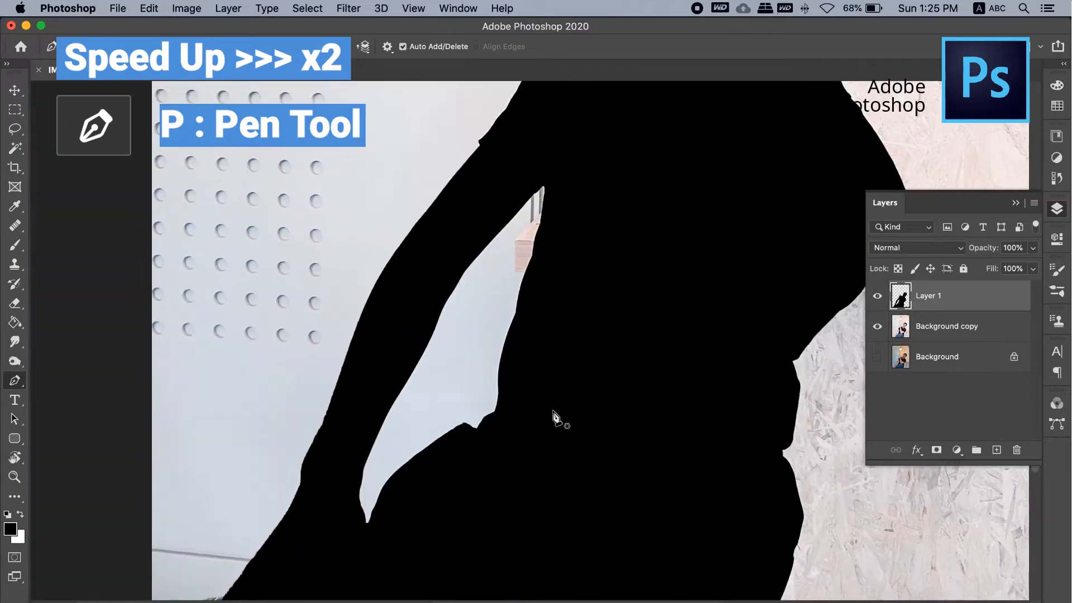
left_click_drag(689, 248, 483, 371)
left_click_drag(662, 111, 525, 357)
scroll(577, 364, "up", 5)
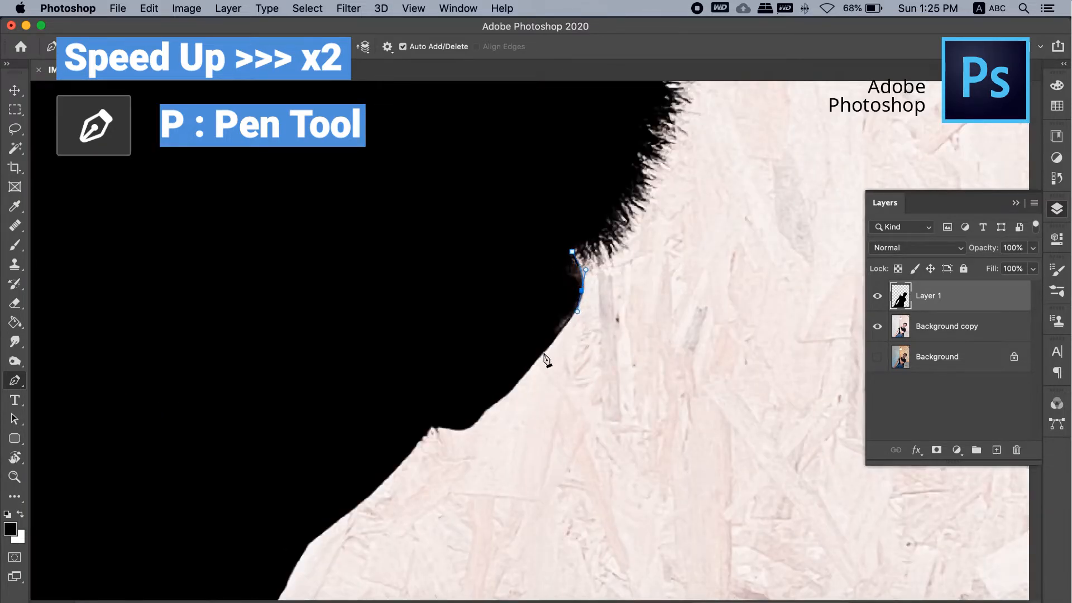
left_click_drag(544, 353, 527, 374)
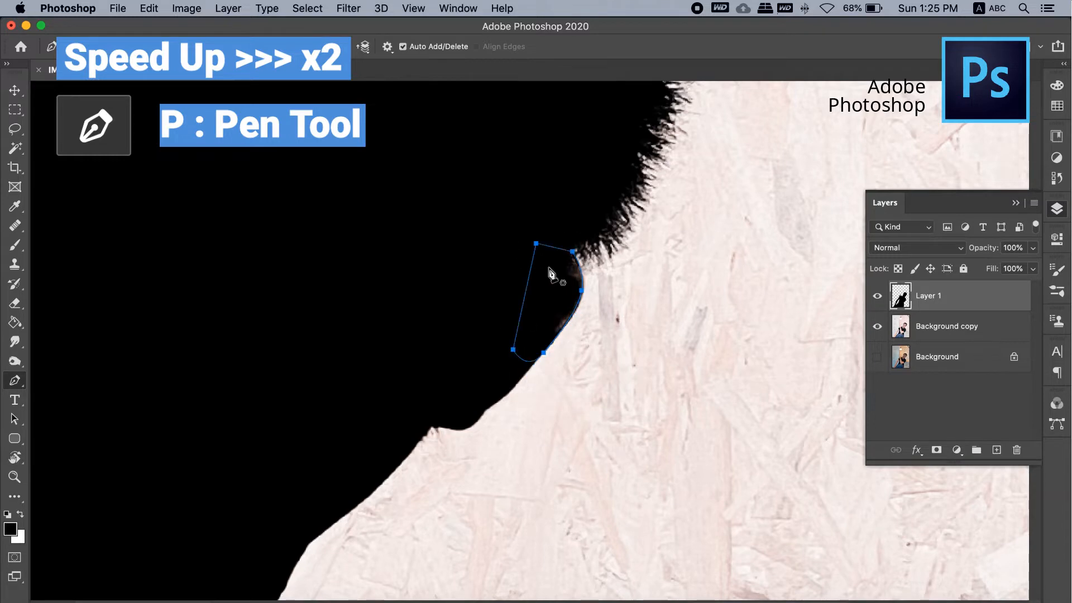
Draw a closed Pen path around the unfilled ear edge on the raised-hand side of the head
scroll(549, 271, "down", 3)
left_click_drag(491, 240, 659, 321)
scroll(448, 269, "up", 6)
left_click(441, 267)
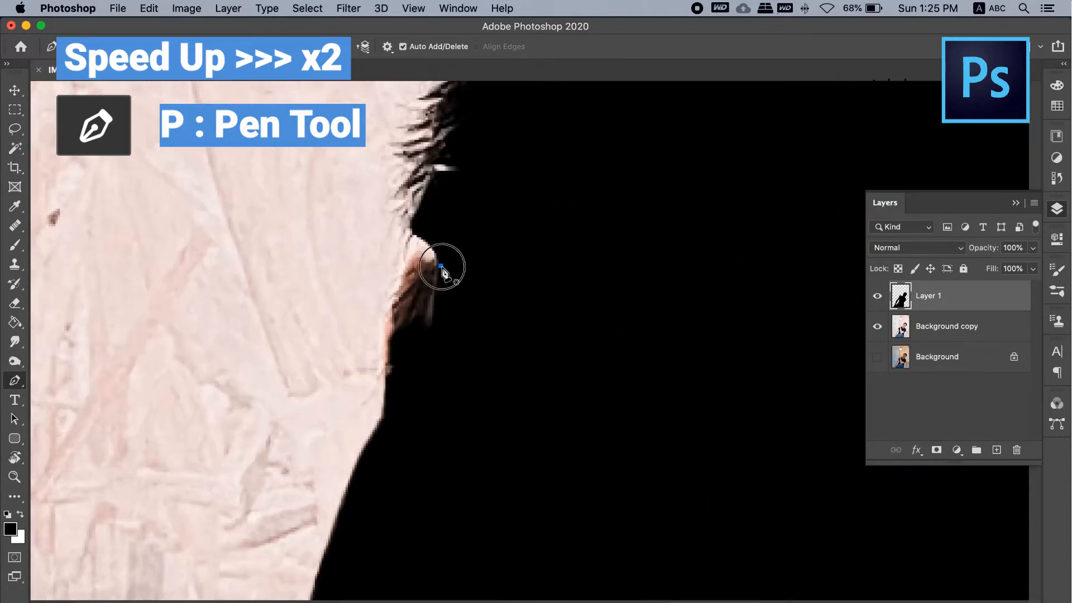
left_click_drag(395, 302, 391, 313)
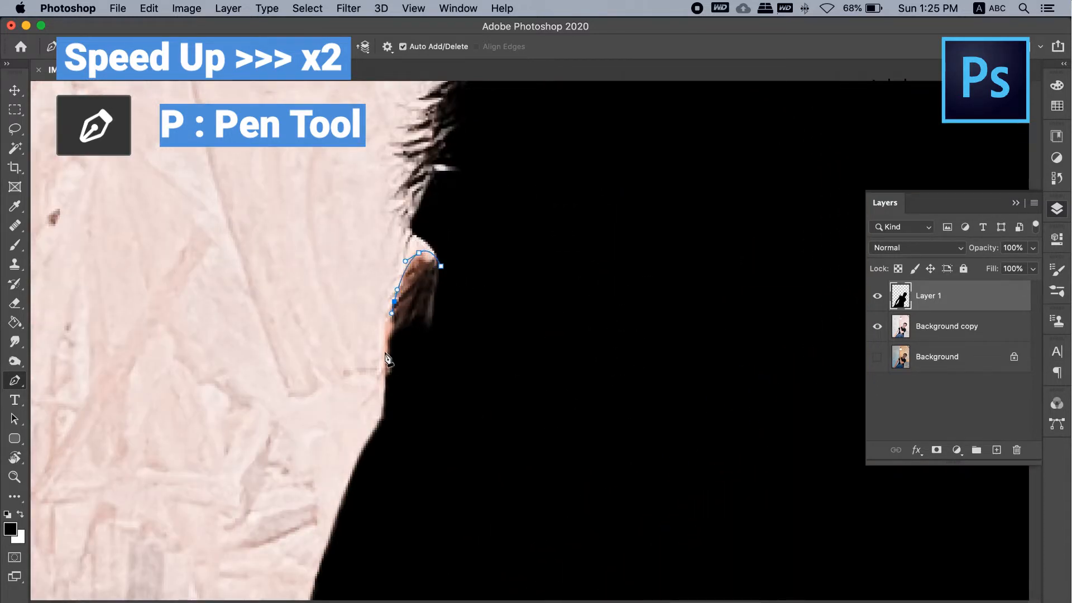
left_click_drag(386, 361, 386, 397)
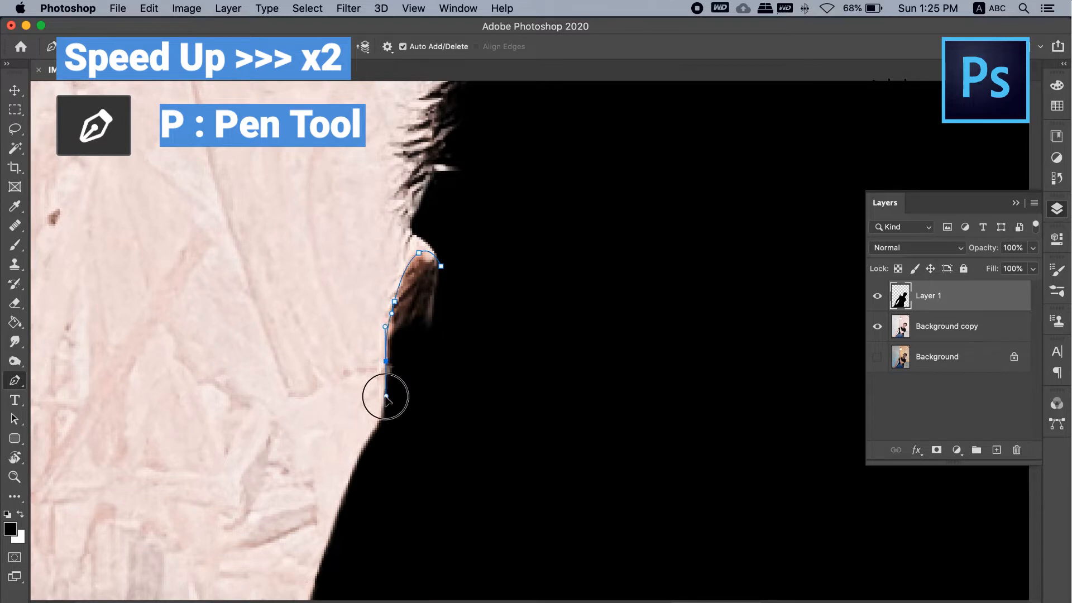
left_click(441, 267)
Convert the hand and ear paths to a selection, fill it with black on Layer 1 and deselect
scroll(455, 300, "down", 5)
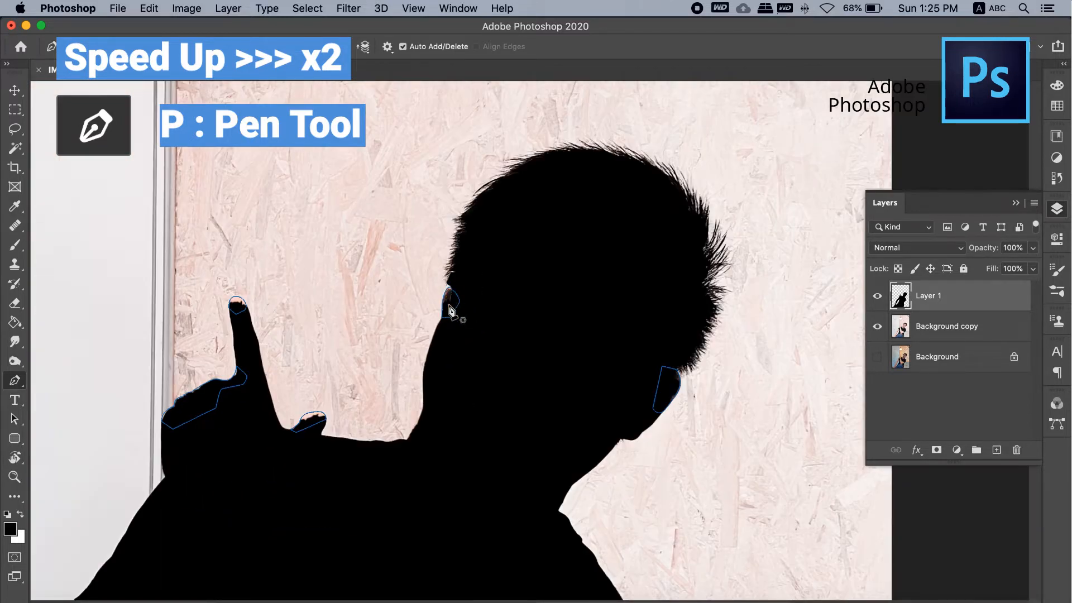
right_click(451, 311)
left_click(514, 373)
left_click(628, 234)
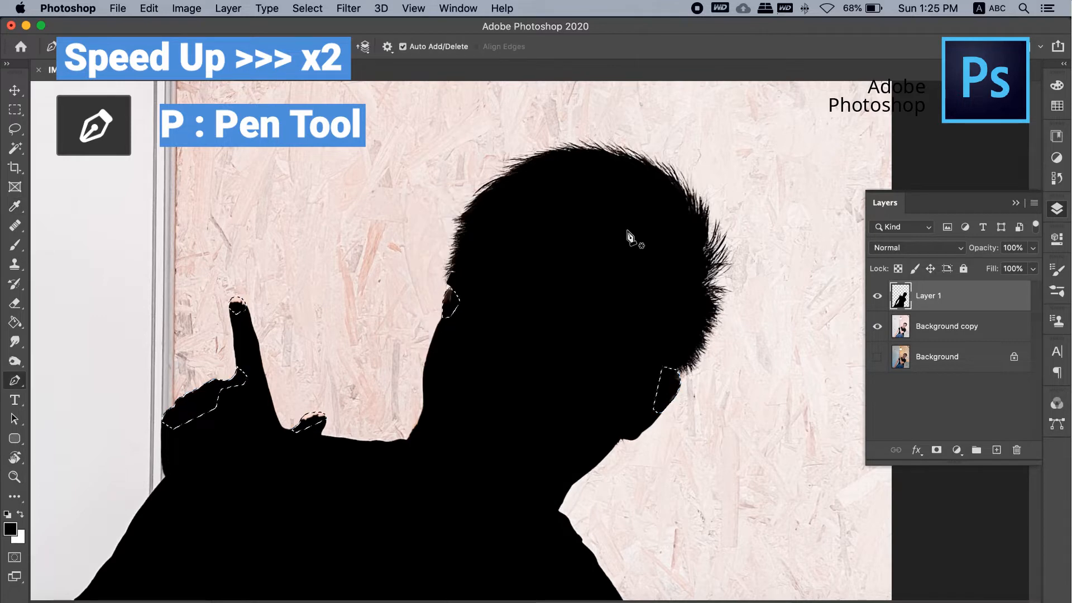
key("alt+BackSpace")
key("super+d")
Inspect the silhouette's edges around the hand, arm, ears and hair
left_click_drag(396, 366, 509, 337)
scroll(627, 271, "up", 4)
left_click_drag(643, 234, 577, 292)
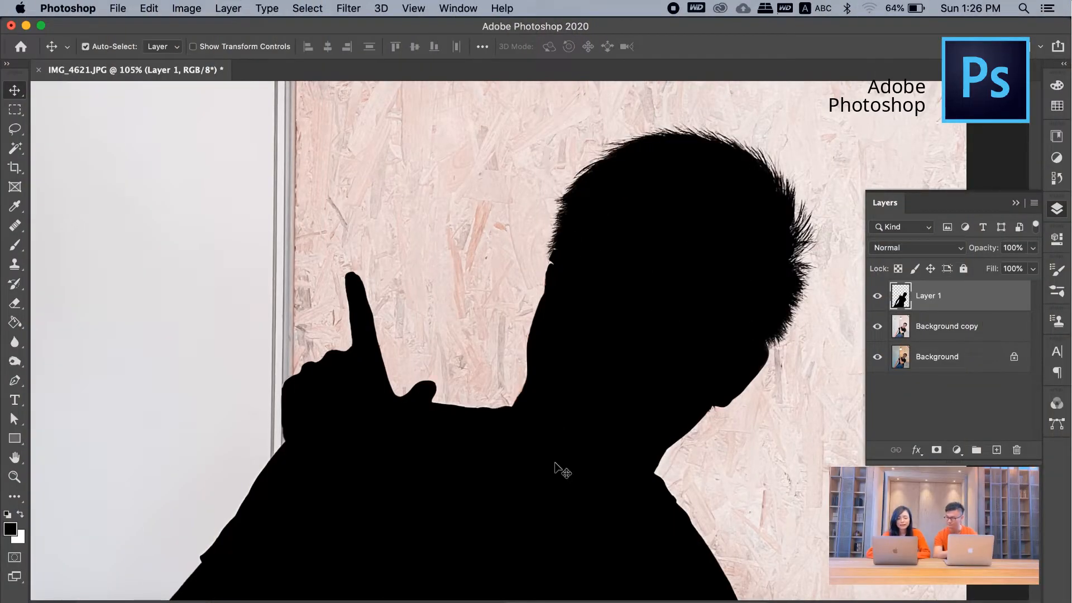
scroll(612, 303, "down", 3)
scroll(612, 303, "down", 10)
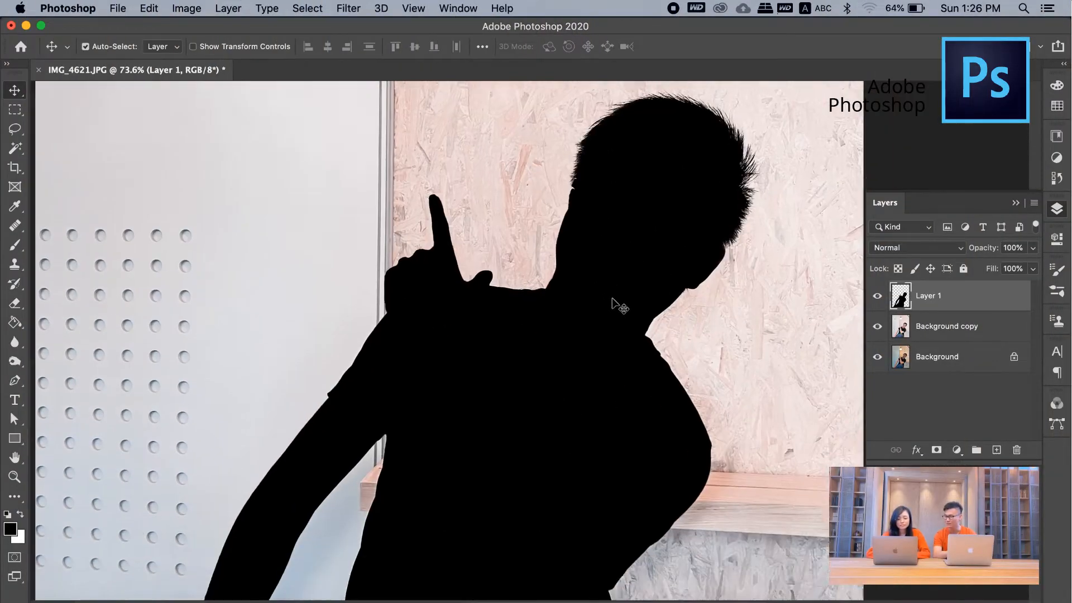
scroll(613, 303, "up", 10)
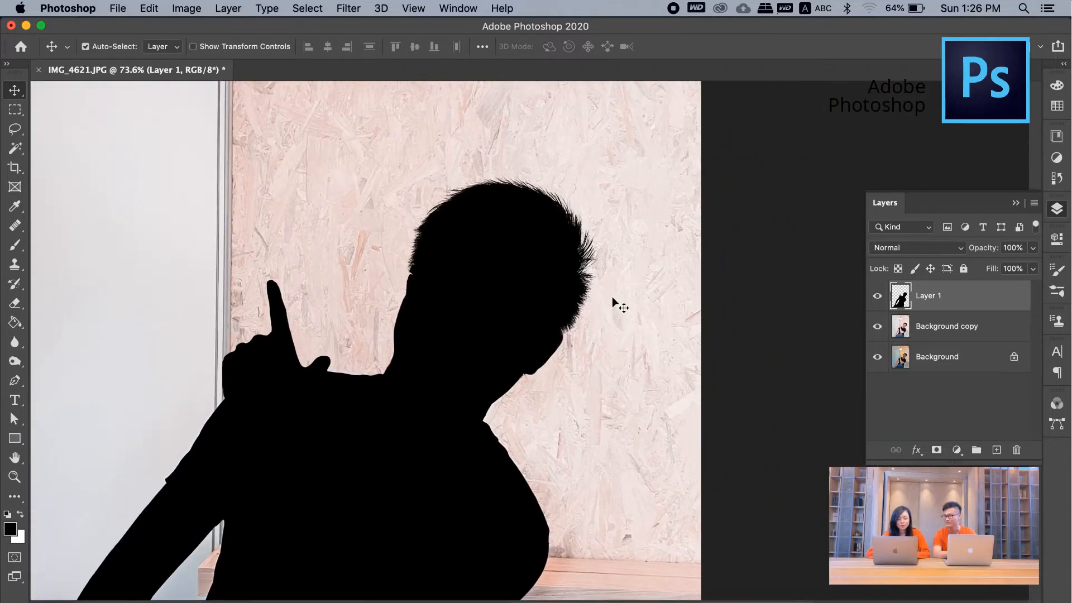
scroll(259, 413, "up", 5)
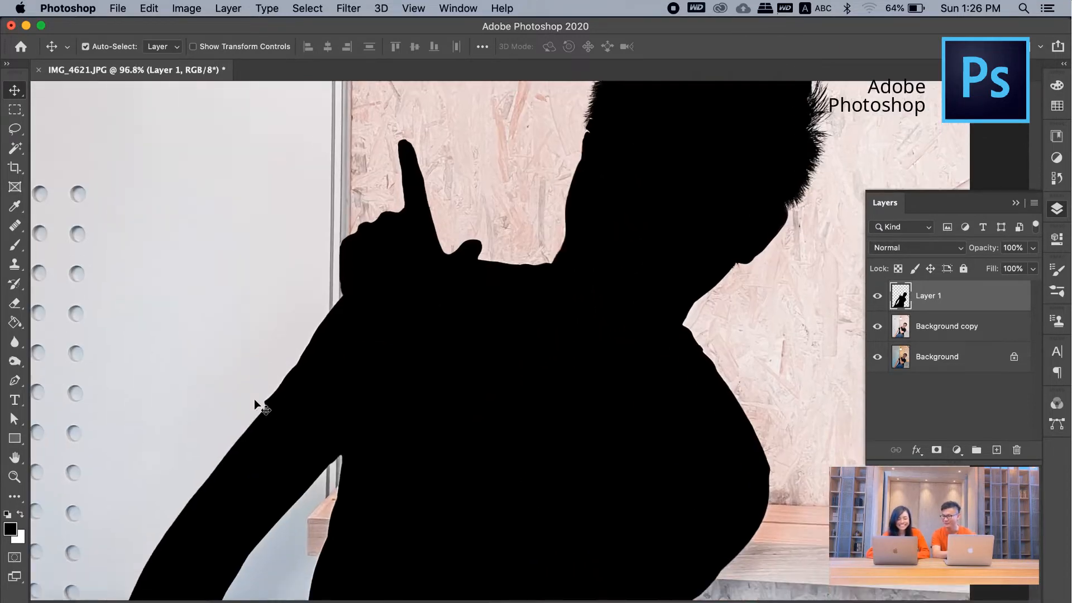
scroll(254, 401, "up", 5)
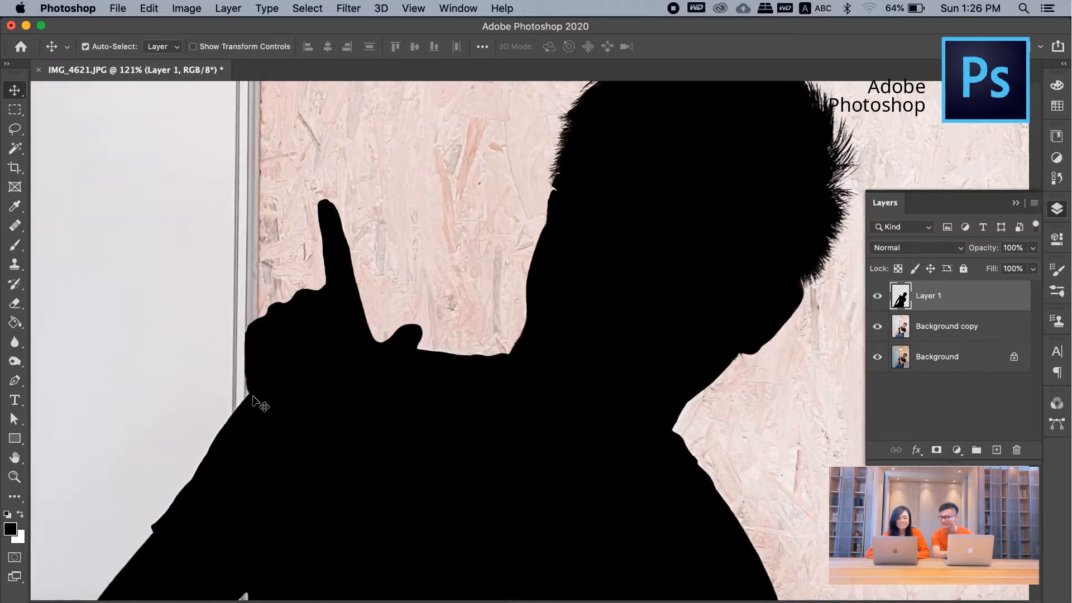
scroll(254, 402, "up", 5)
scroll(254, 402, "up", 5)
scroll(254, 402, "right", 3)
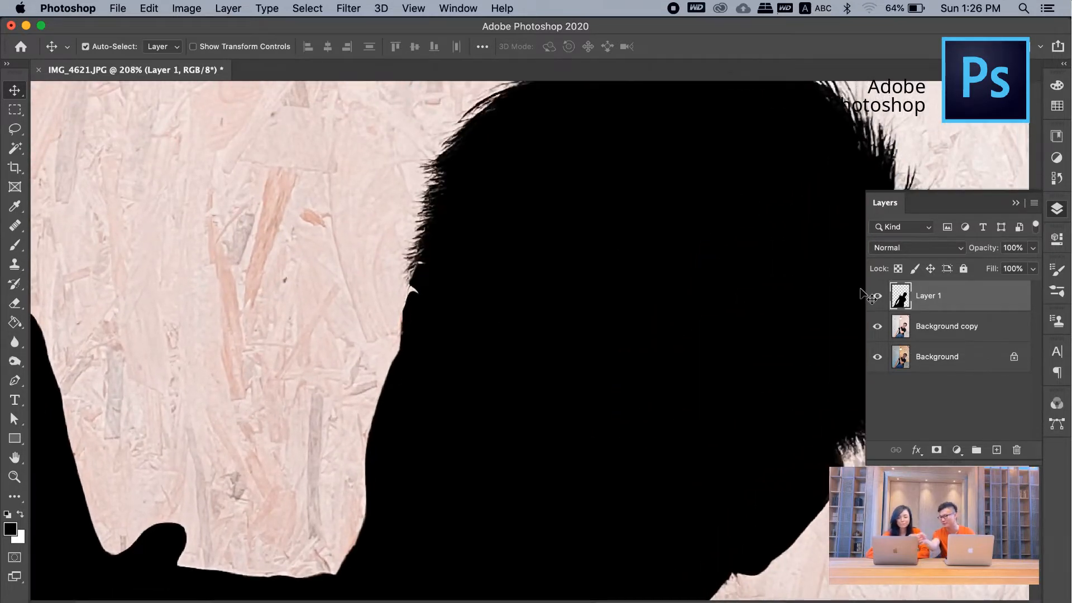
scroll(689, 292, "up", 3)
scroll(689, 292, "right", 3)
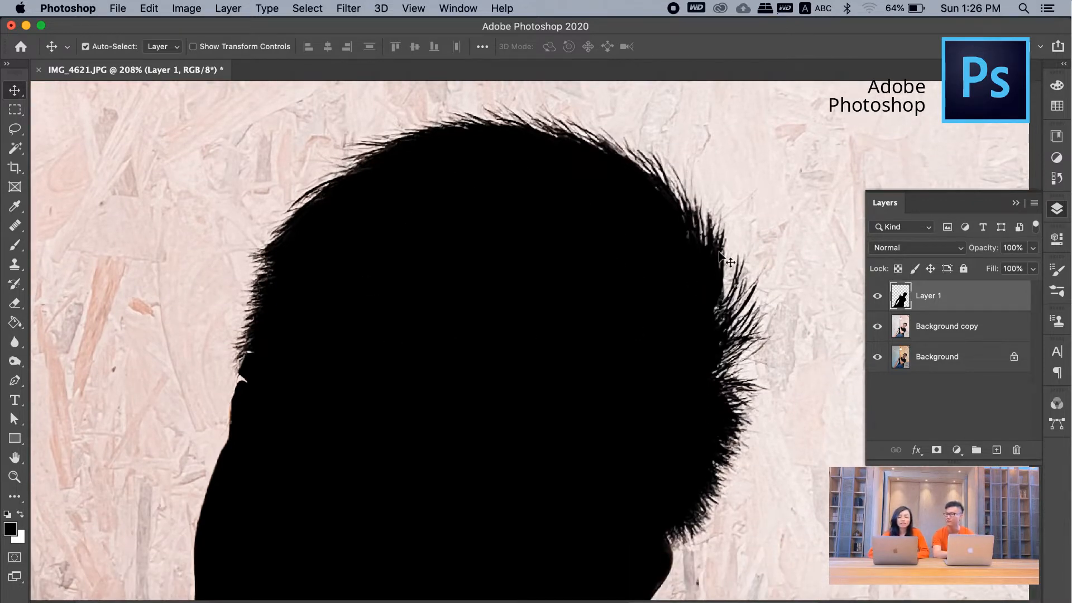
Load the Layer 1 silhouette as a selection, make Background copy the active layer and hide Layer 1
left_click(896, 298, "super")
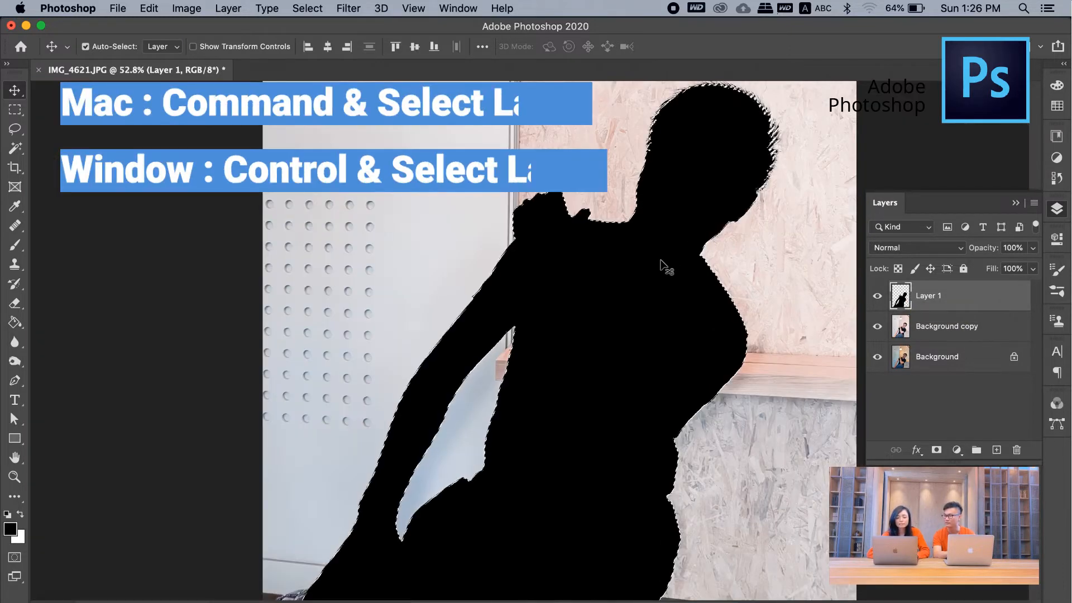
scroll(665, 268, "up", 4)
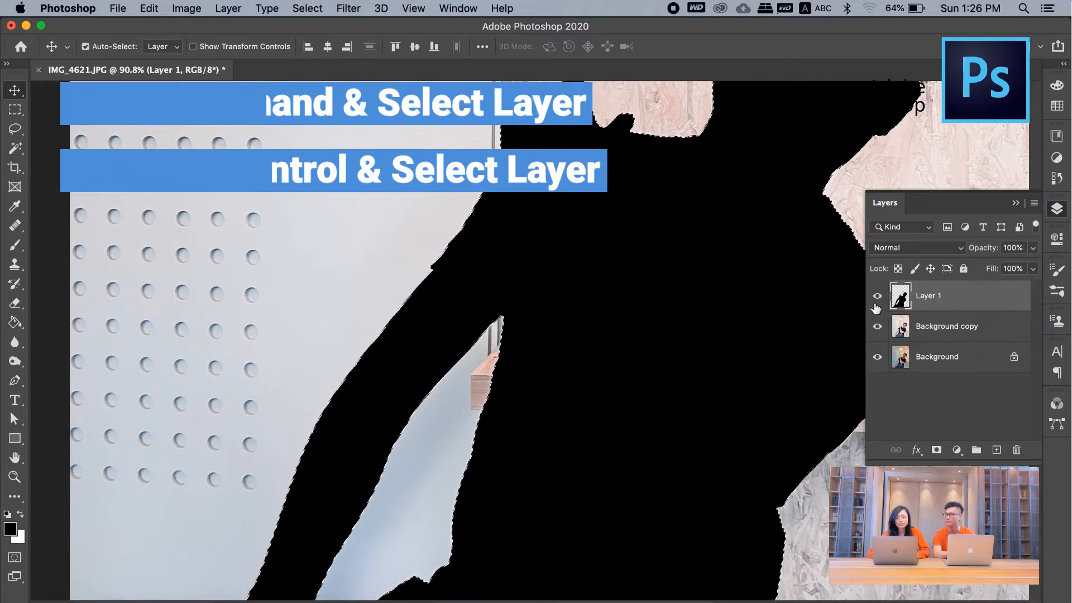
left_click(921, 329)
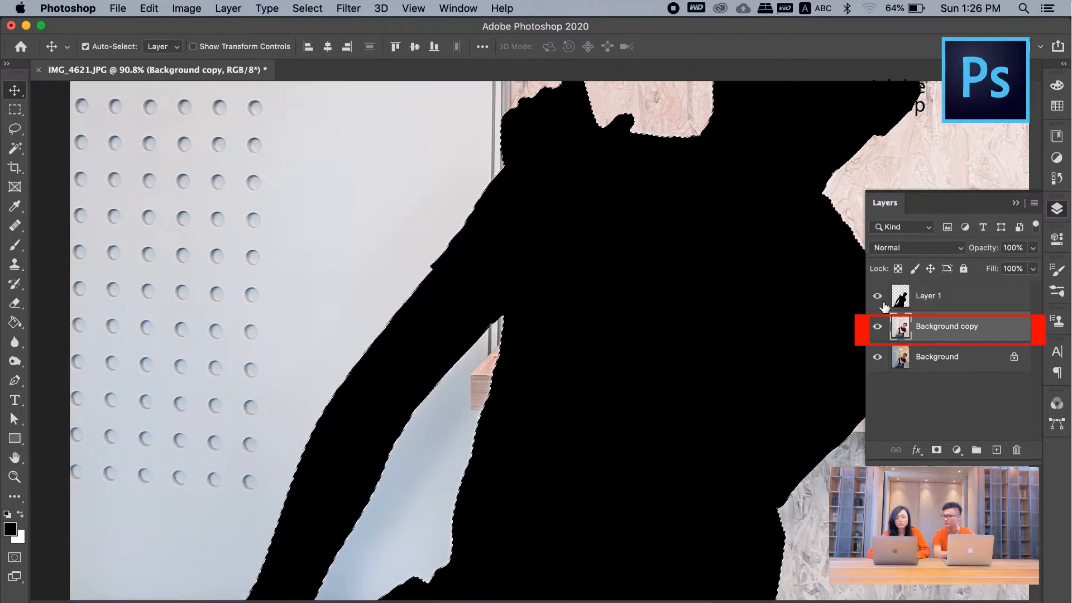
left_click(877, 296)
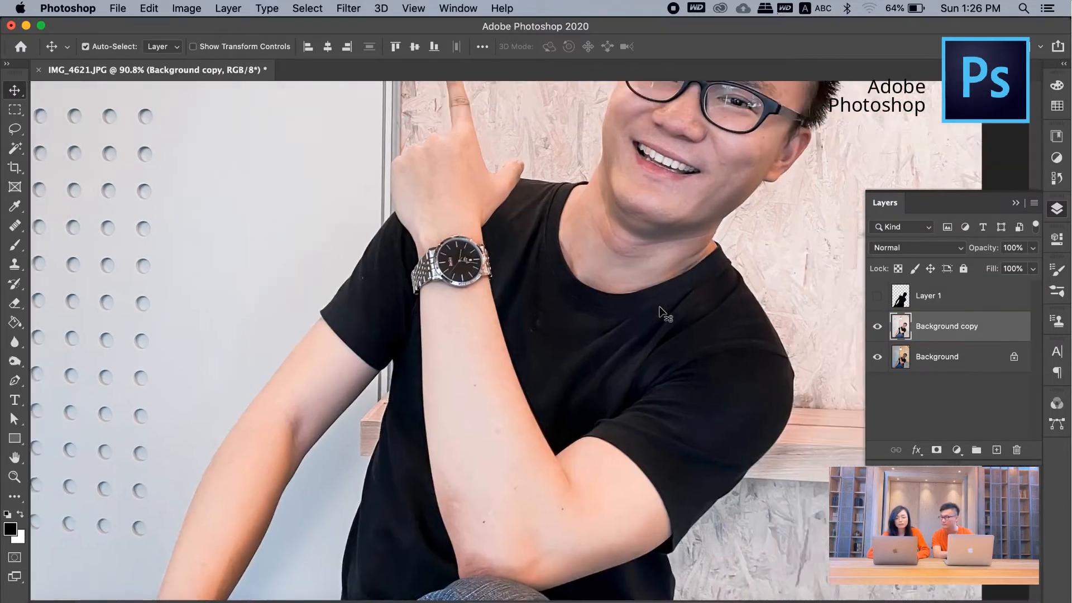
Copy the selected man from Background copy onto a new layer and hide both background layers
scroll(661, 310, "up", 10)
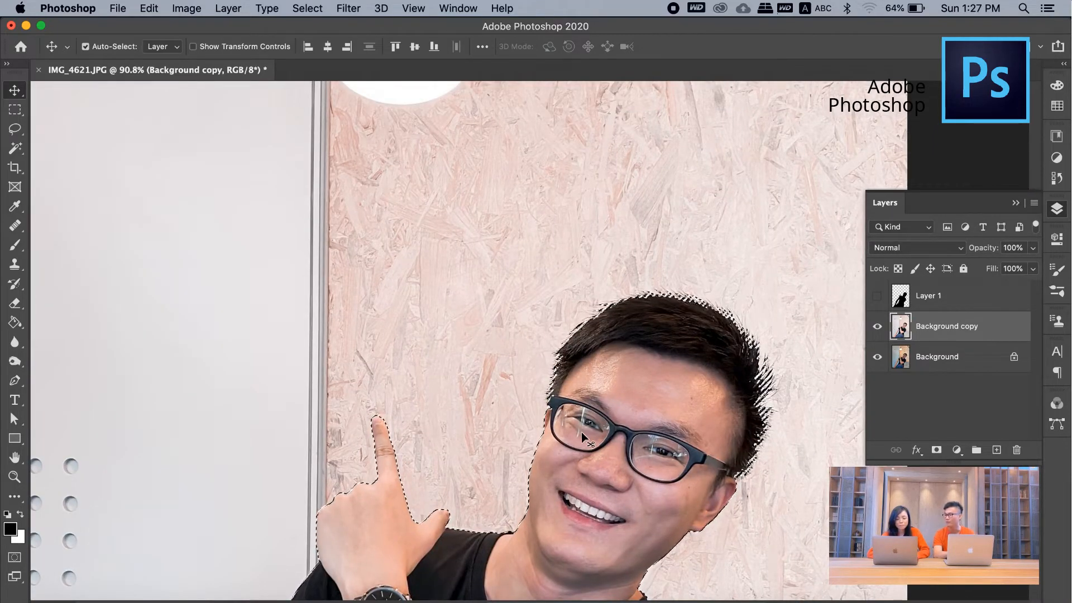
scroll(581, 431, "down", 5)
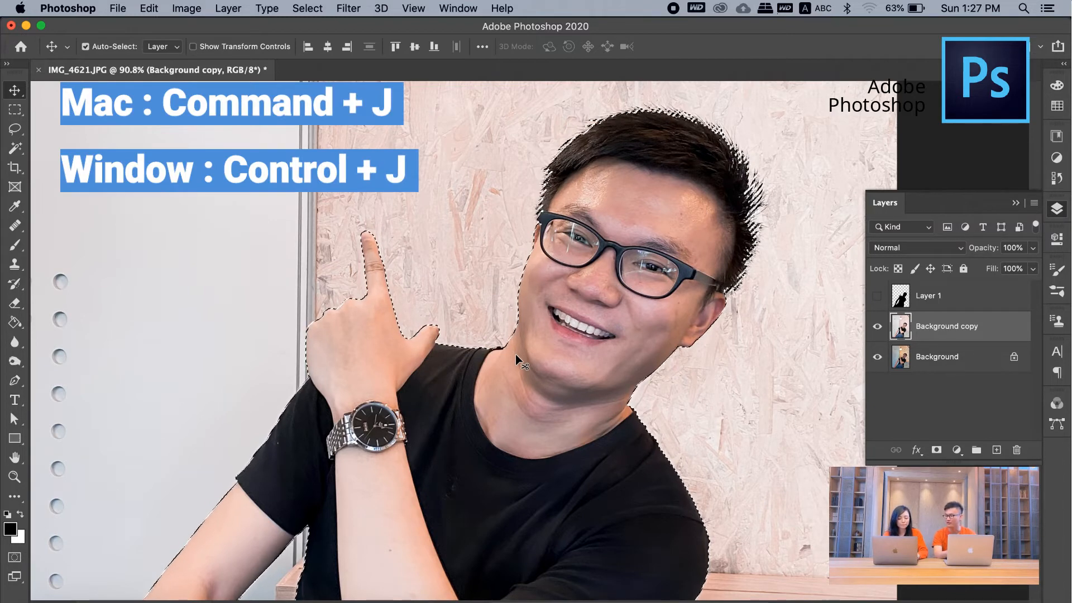
key("super+j")
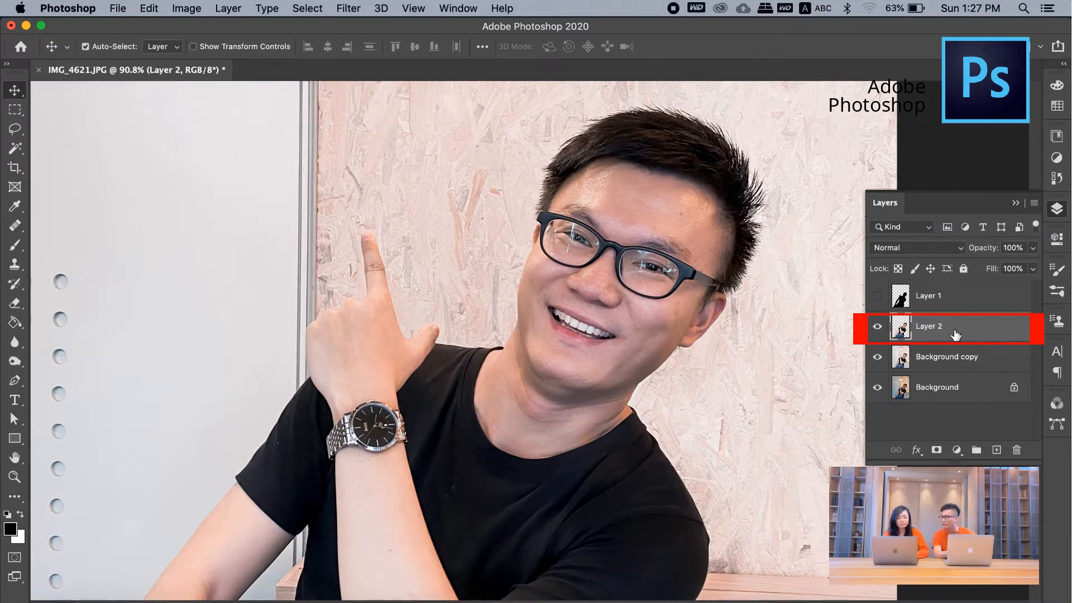
left_click(878, 357)
left_click(875, 387)
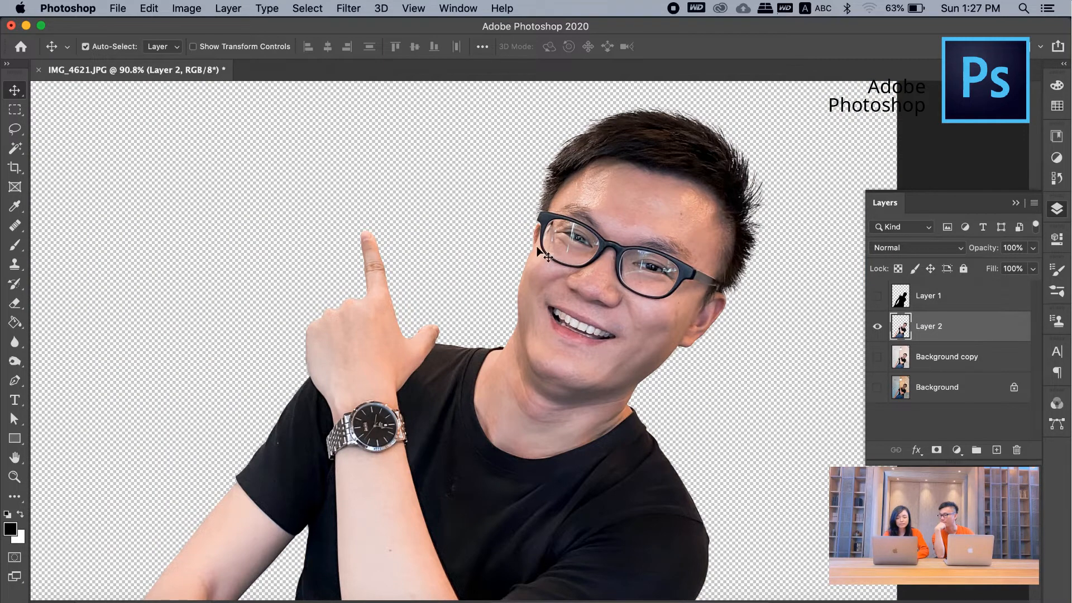
Add an empty layer and place it directly beneath the man's cutout layer
scroll(514, 397, "up", 5)
scroll(514, 398, "up", 8)
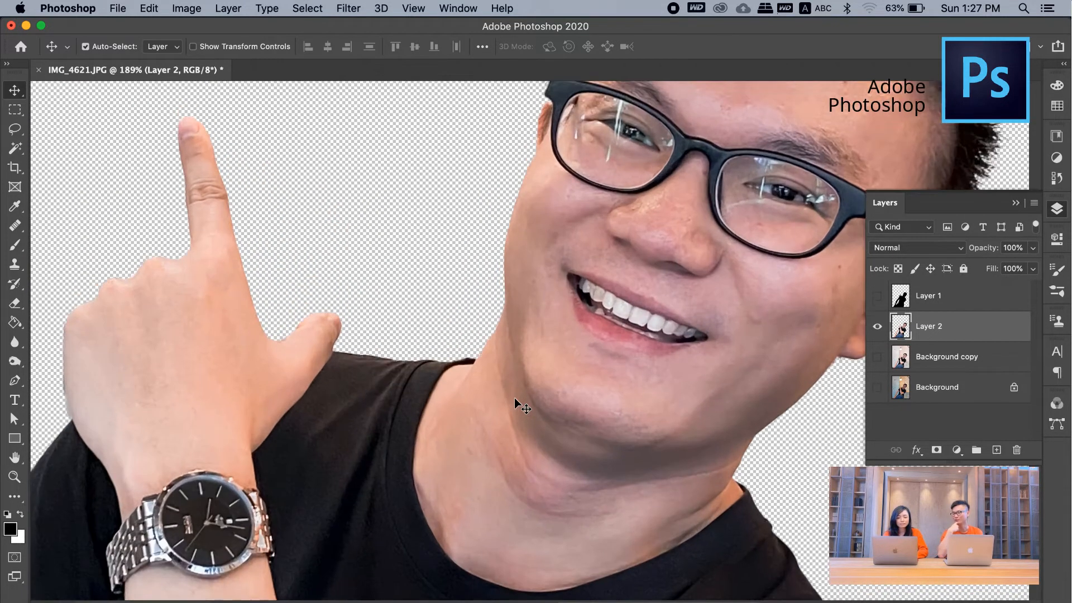
scroll(504, 376, "down", 5)
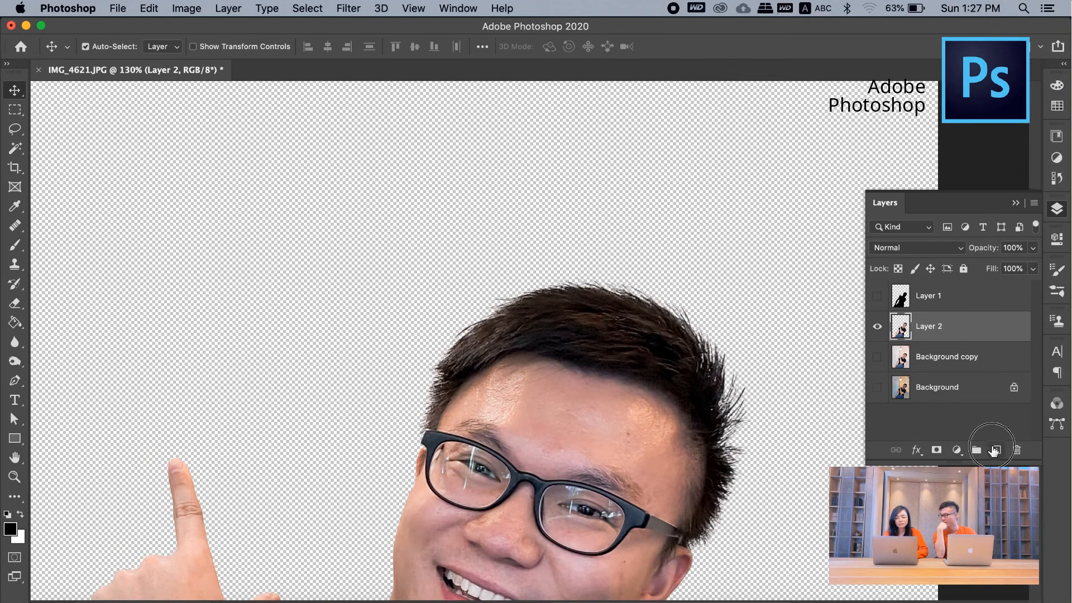
left_click(994, 450)
left_click_drag(972, 333, 973, 374)
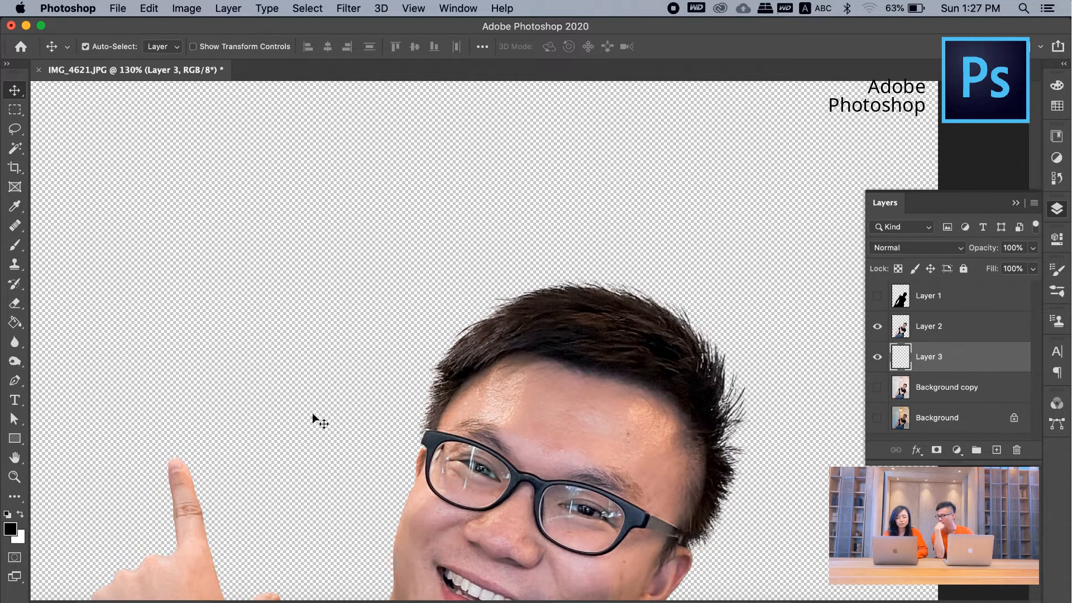
Pick a dark green foreground colour, fill the empty layer with it and check the cutout's edges against the green
left_click(10, 527)
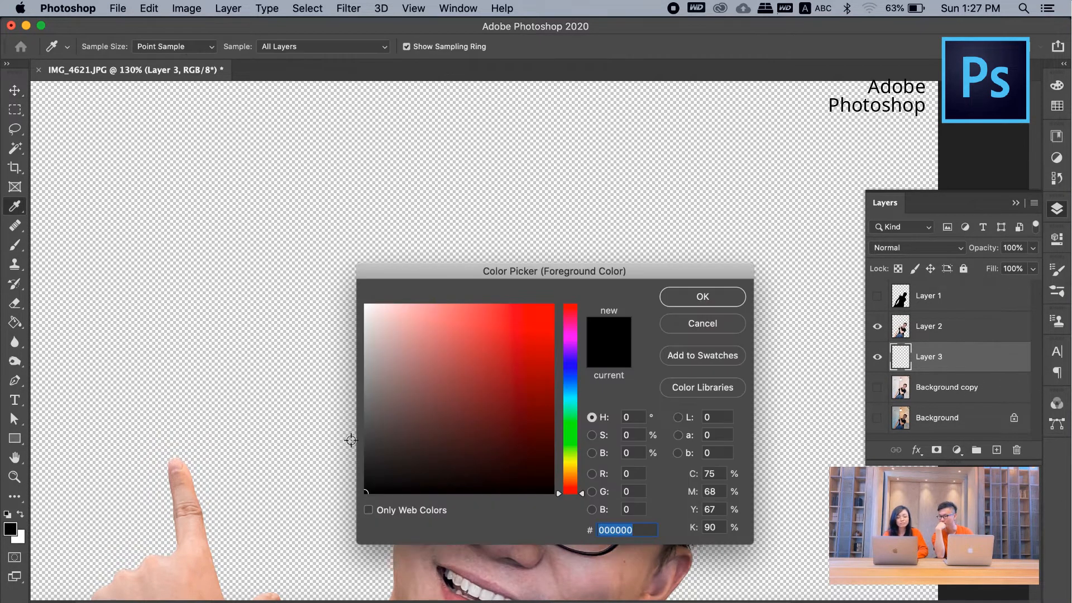
left_click(578, 426)
mouse_move(539, 348)
left_mouse_down()
mouse_move(560, 364)
mouse_move(551, 387)
left_mouse_up()
left_click(703, 296)
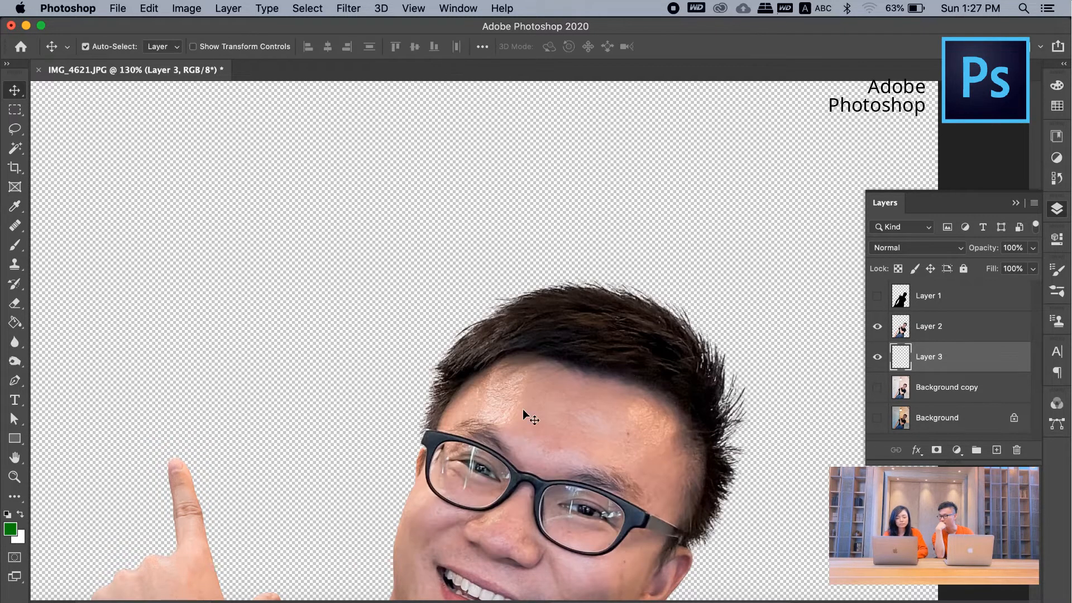
key("super+BackSpace")
key("alt+BackSpace")
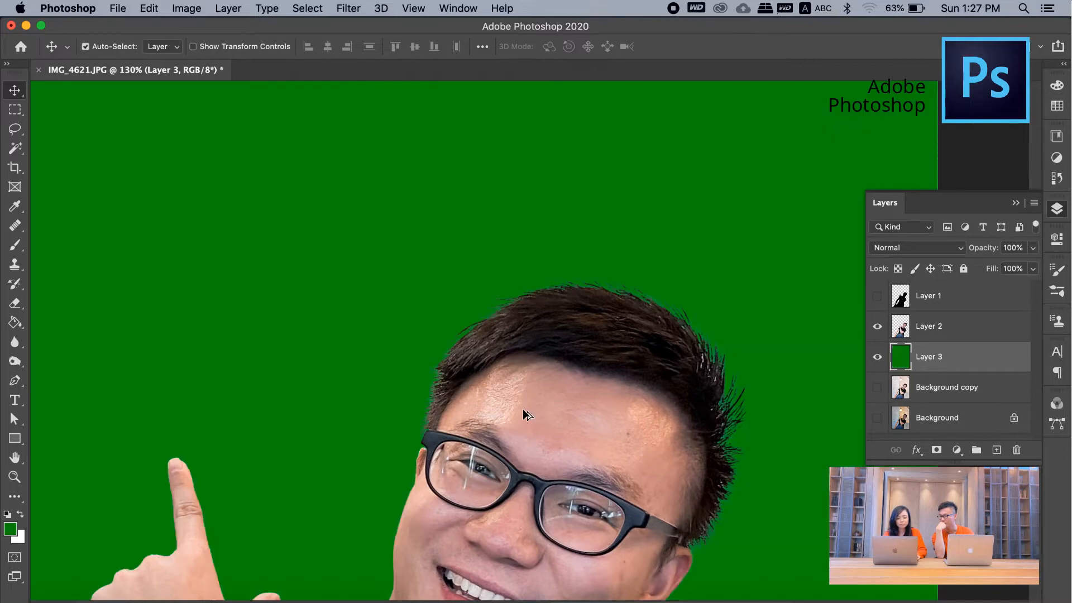
scroll(632, 384, "up", 5)
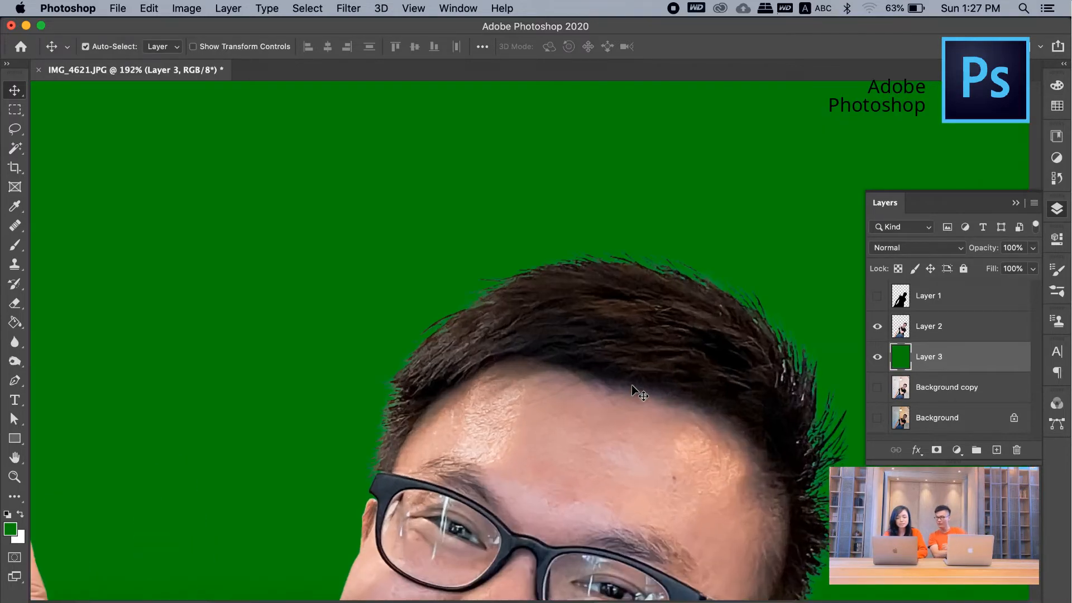
scroll(632, 384, "down", 20)
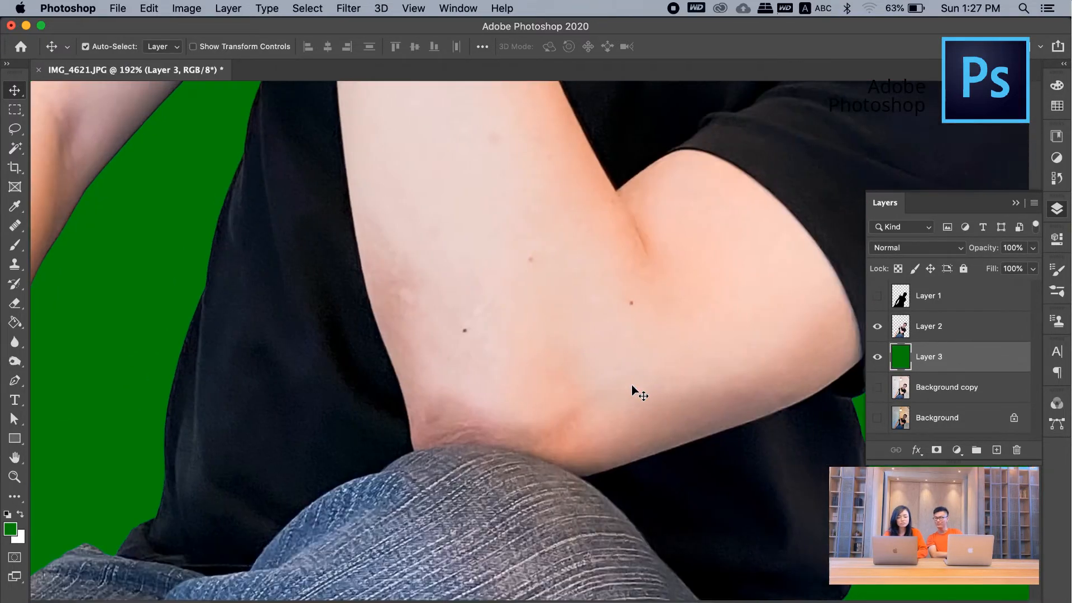
Inspect the cutout's edges from the elbow up to the hair and make Layer 2 the active layer
scroll(631, 384, "up", 20)
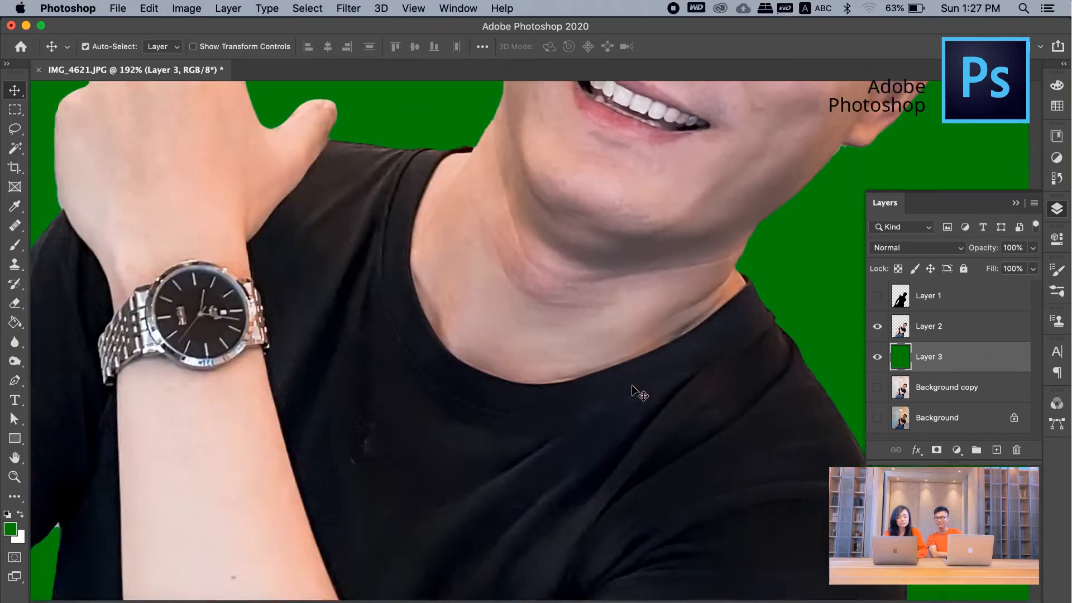
scroll(631, 384, "down", 5)
scroll(631, 384, "up", 20)
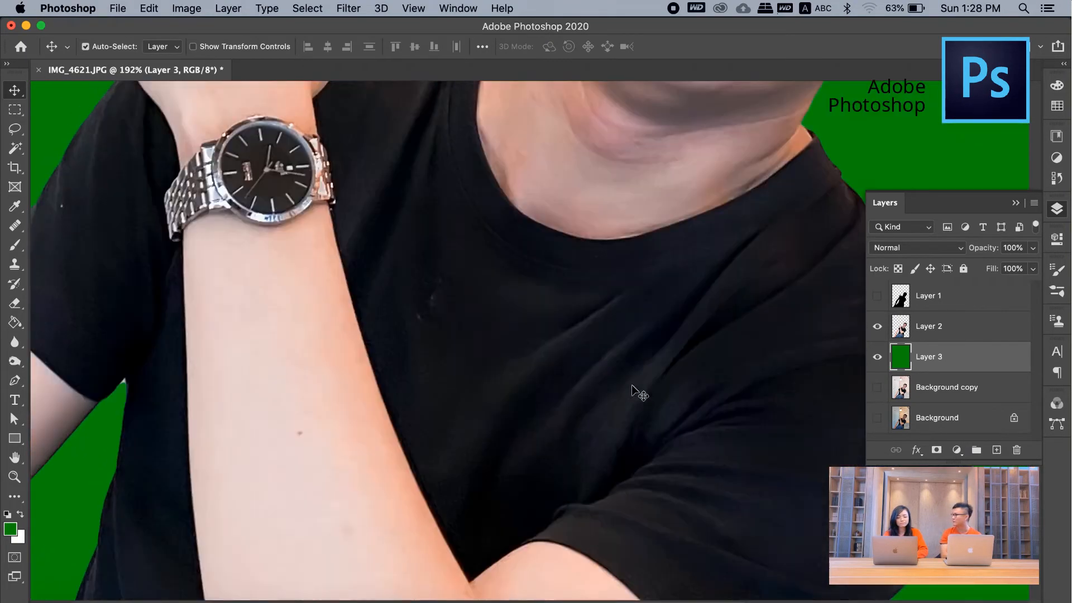
scroll(631, 384, "up", 1)
scroll(631, 384, "up", 3)
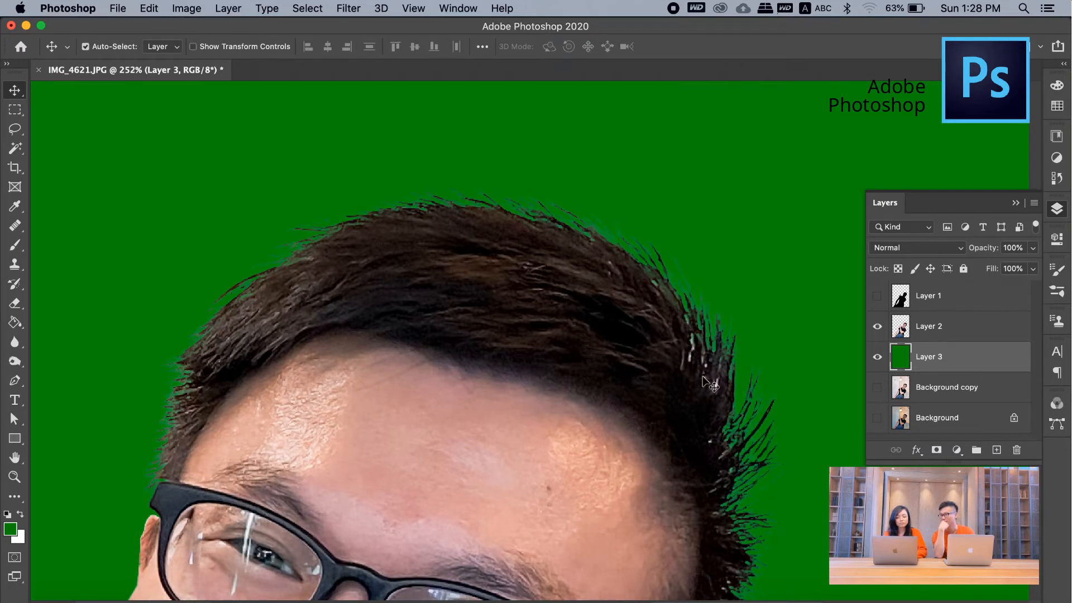
left_click(919, 330)
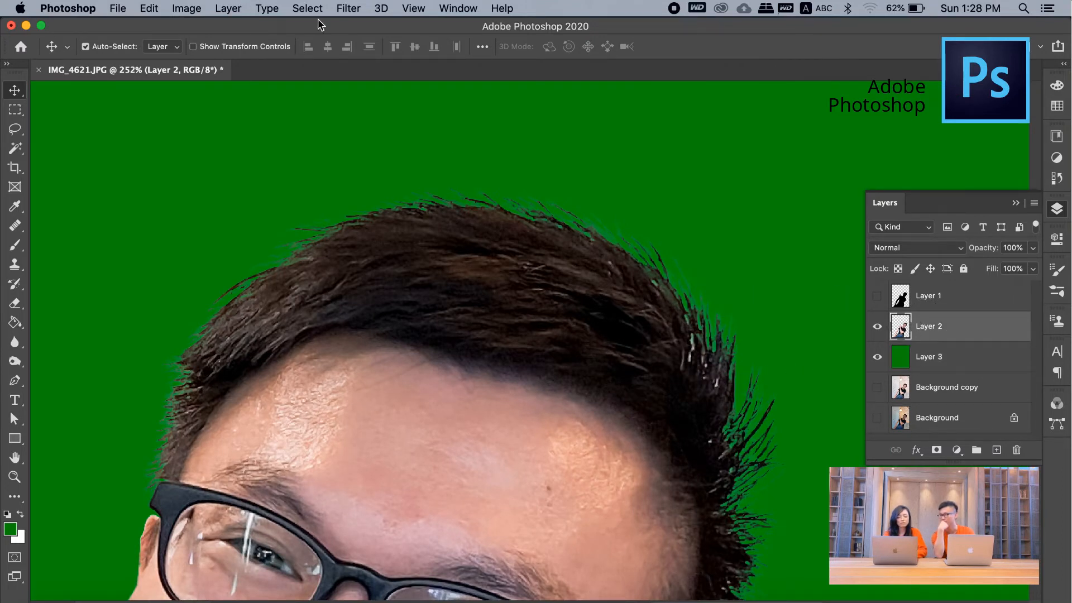
left_click(347, 8)
mouse_move(307, 7)
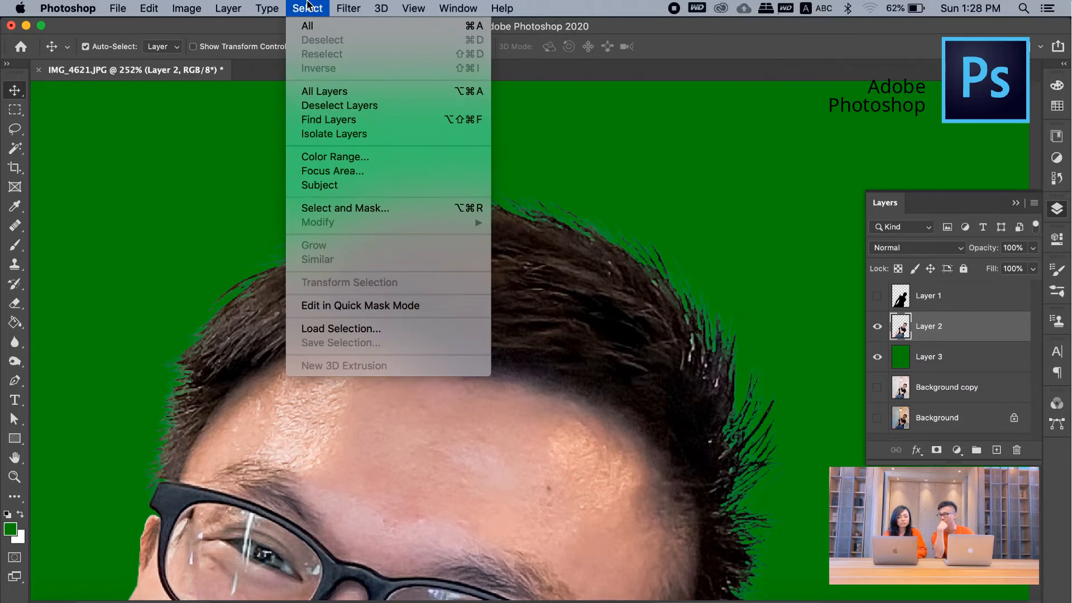
left_click(318, 213)
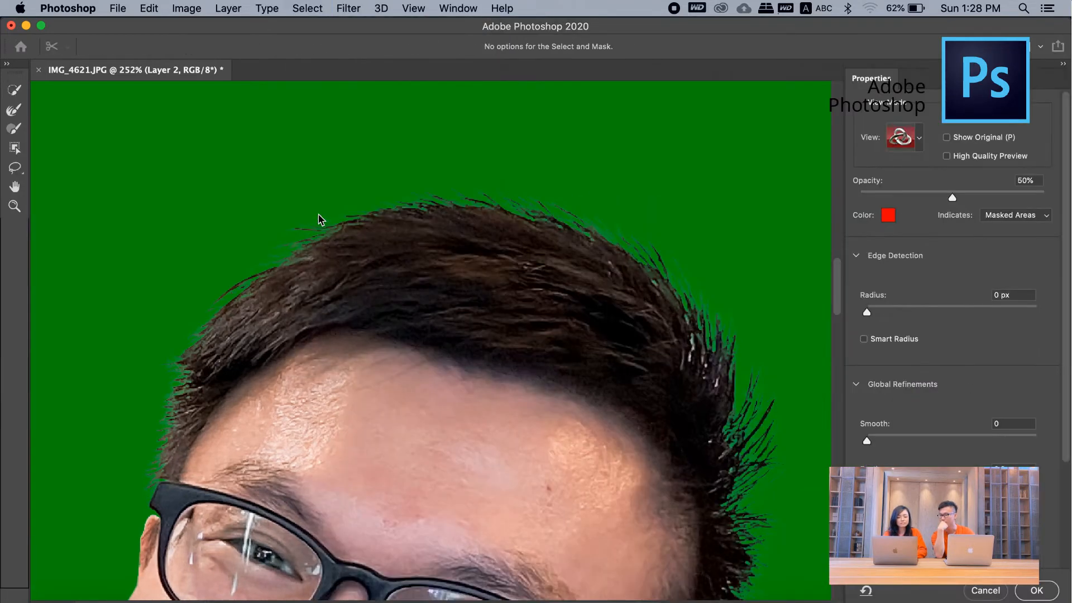
left_click(971, 591)
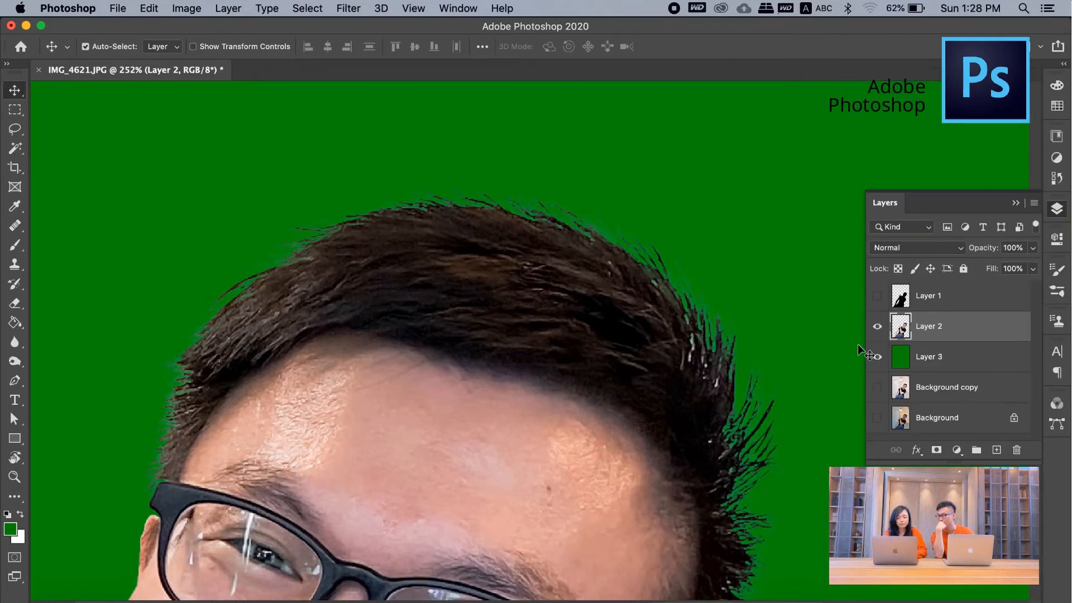
Load Layer 2's outline as a selection and open it in Select and Mask
left_click(903, 333, "super")
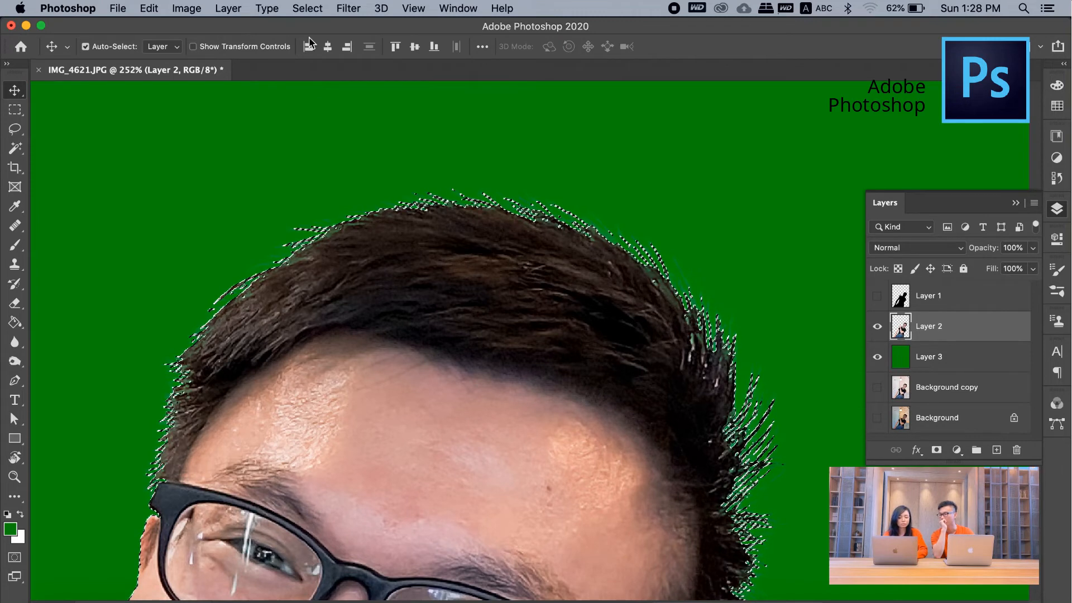
left_click(307, 8)
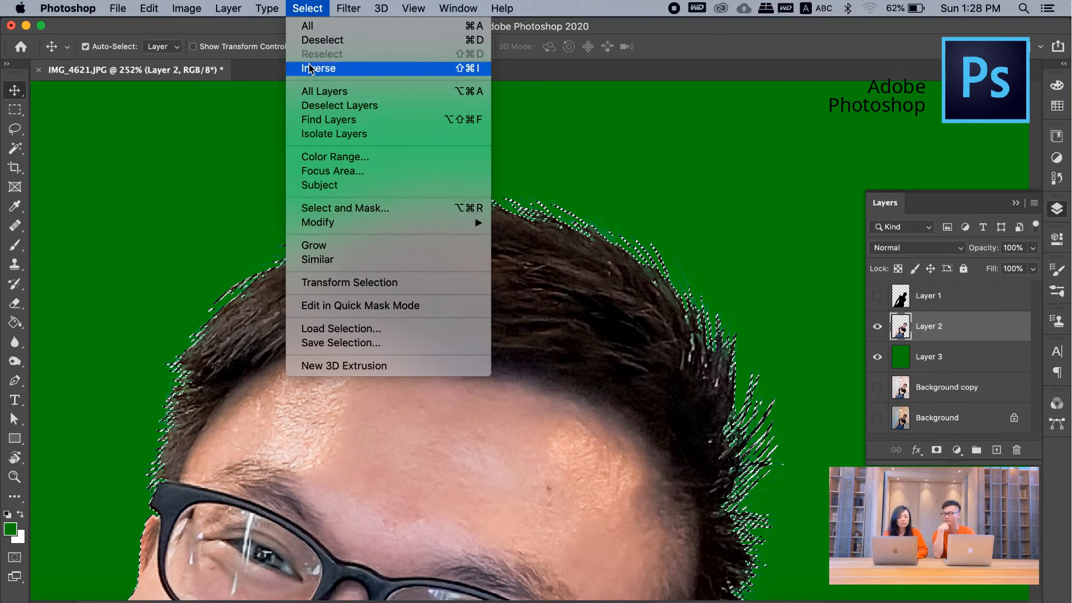
left_click(344, 210)
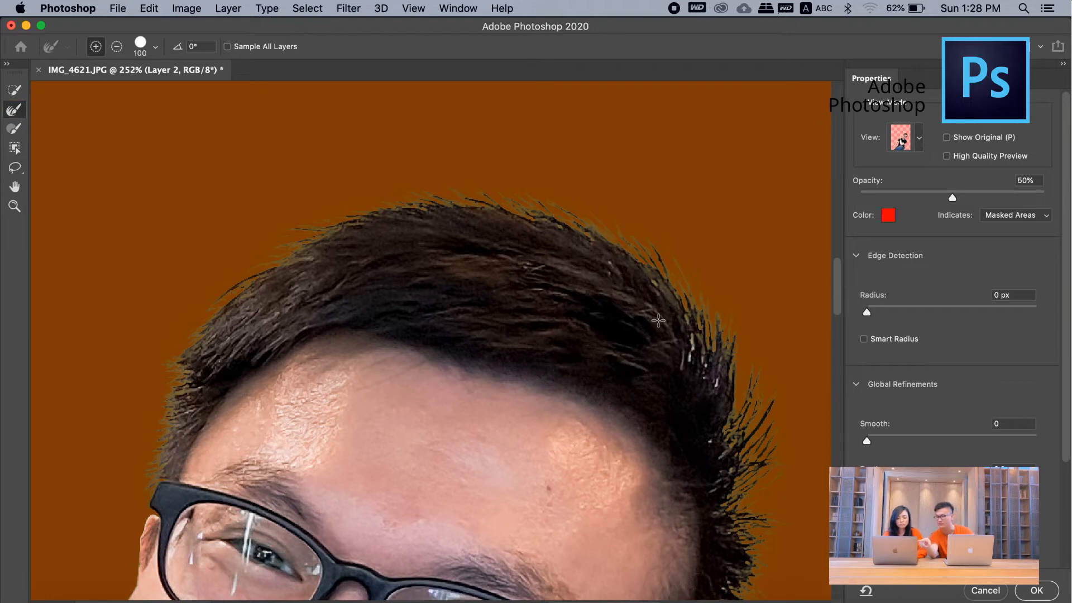
Enlarge the Refine Edge Brush to 125 and brush along the hair edge over the top of the head
key("bracketright")
key("bracketright")
key("bracketright")
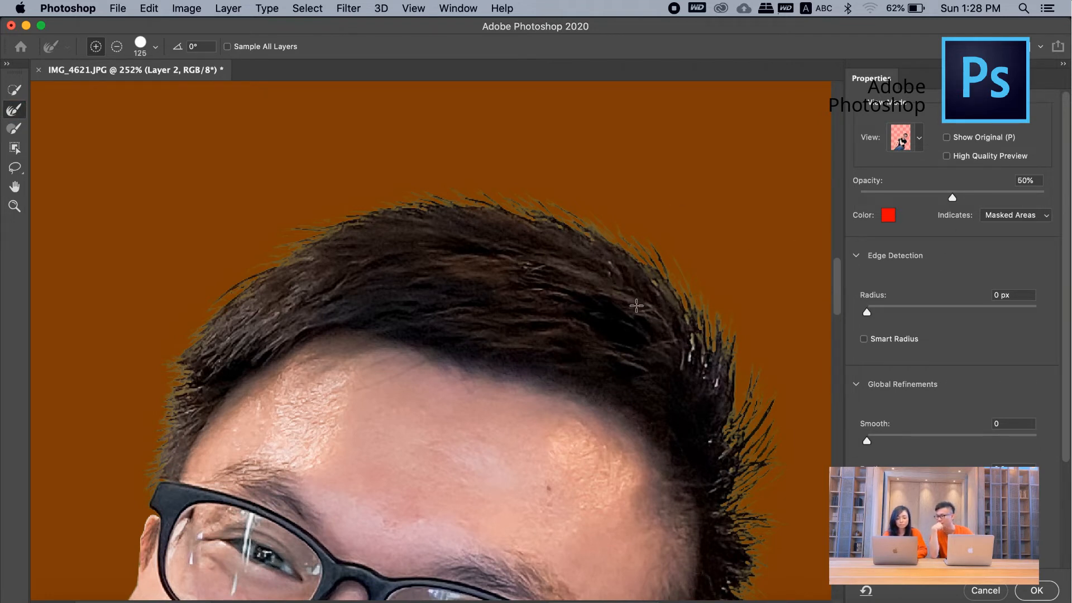
key("Caps_Lock")
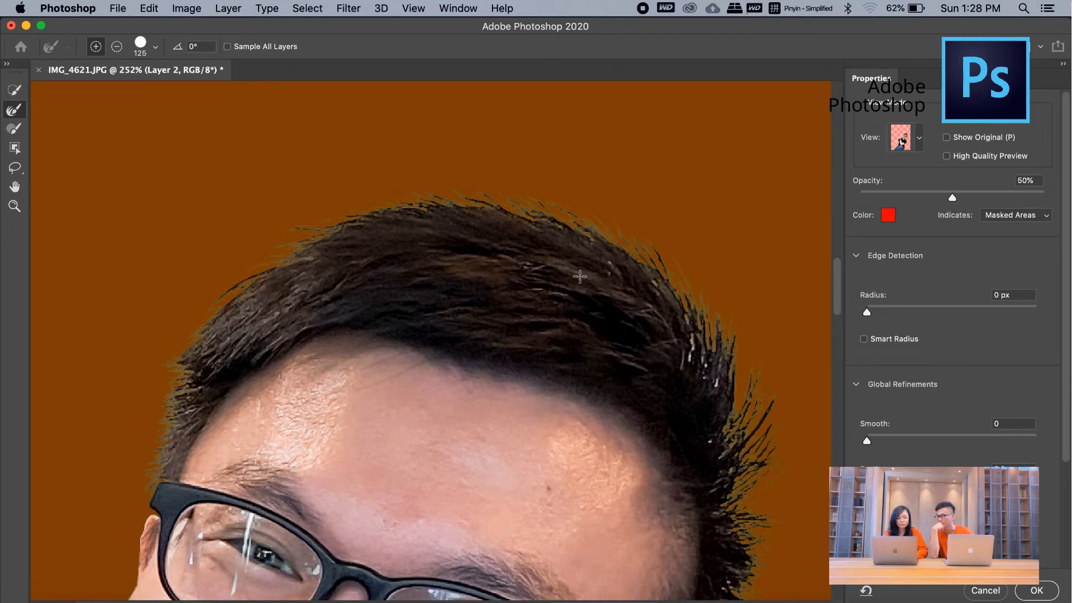
mouse_move(698, 340)
left_mouse_down()
mouse_move(718, 373)
mouse_move(695, 342)
mouse_move(704, 329)
mouse_move(717, 347)
mouse_move(695, 317)
mouse_move(726, 417)
mouse_move(725, 457)
mouse_move(712, 447)
mouse_move(738, 484)
mouse_move(732, 502)
mouse_move(742, 458)
mouse_move(754, 485)
mouse_move(752, 404)
mouse_move(715, 348)
mouse_move(628, 268)
mouse_move(663, 270)
mouse_move(567, 228)
mouse_move(479, 212)
mouse_move(521, 216)
mouse_move(495, 203)
mouse_move(398, 214)
mouse_move(417, 216)
mouse_move(308, 245)
mouse_move(199, 322)
mouse_move(279, 262)
mouse_move(219, 340)
left_mouse_up()
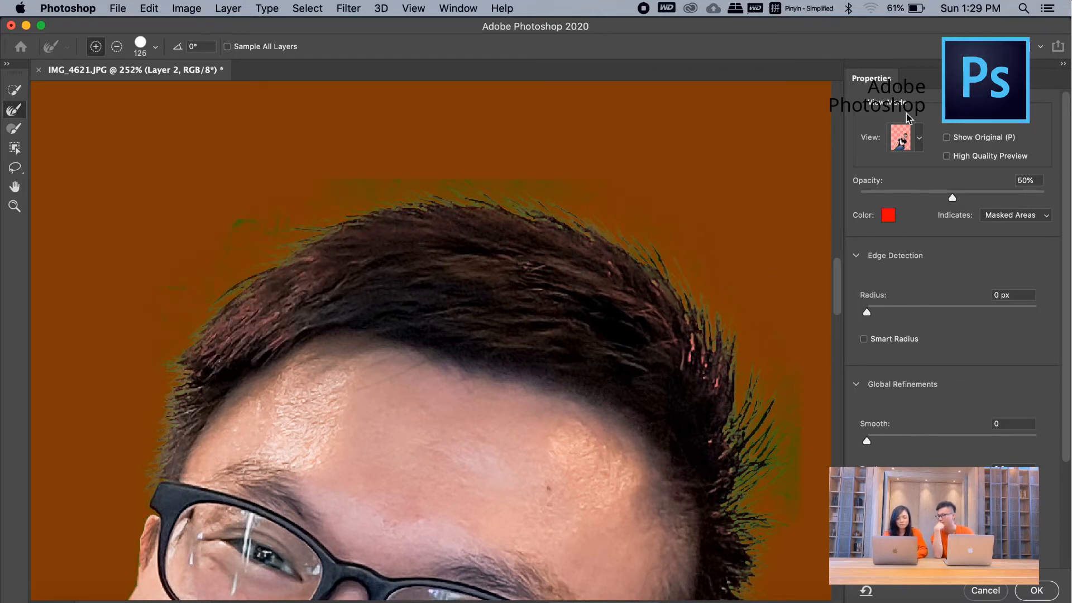
Brush the Refine Edge Brush over the hair on both sides of the head and apply the refined selection
scroll(682, 394, "down", 10)
scroll(682, 394, "right", 3)
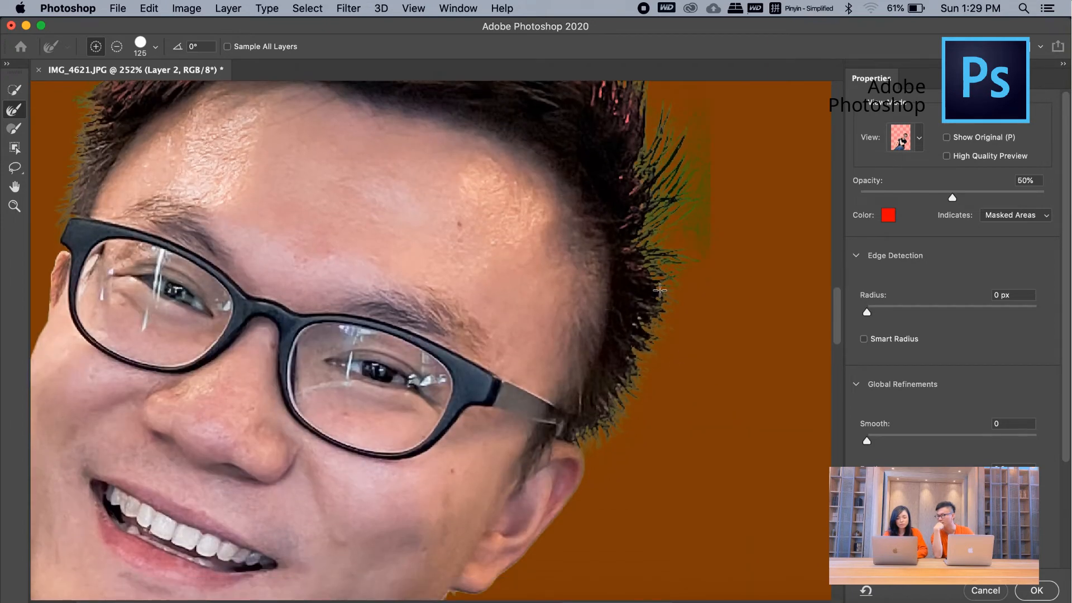
mouse_move(659, 289)
left_mouse_down()
mouse_move(621, 372)
mouse_move(647, 314)
left_mouse_up()
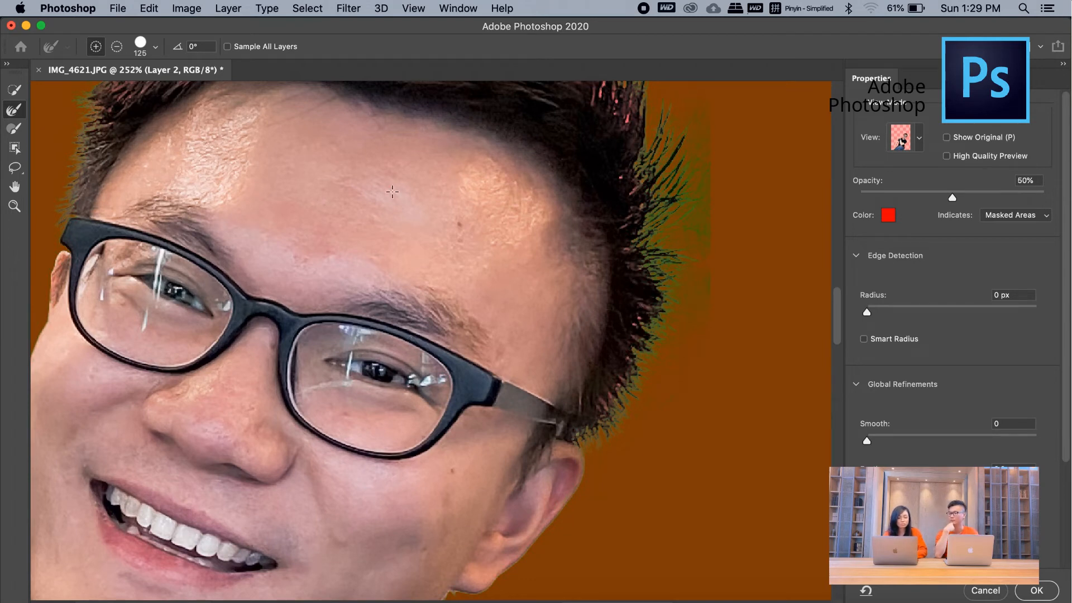
scroll(226, 222, "left", 5)
scroll(226, 222, "up", 2)
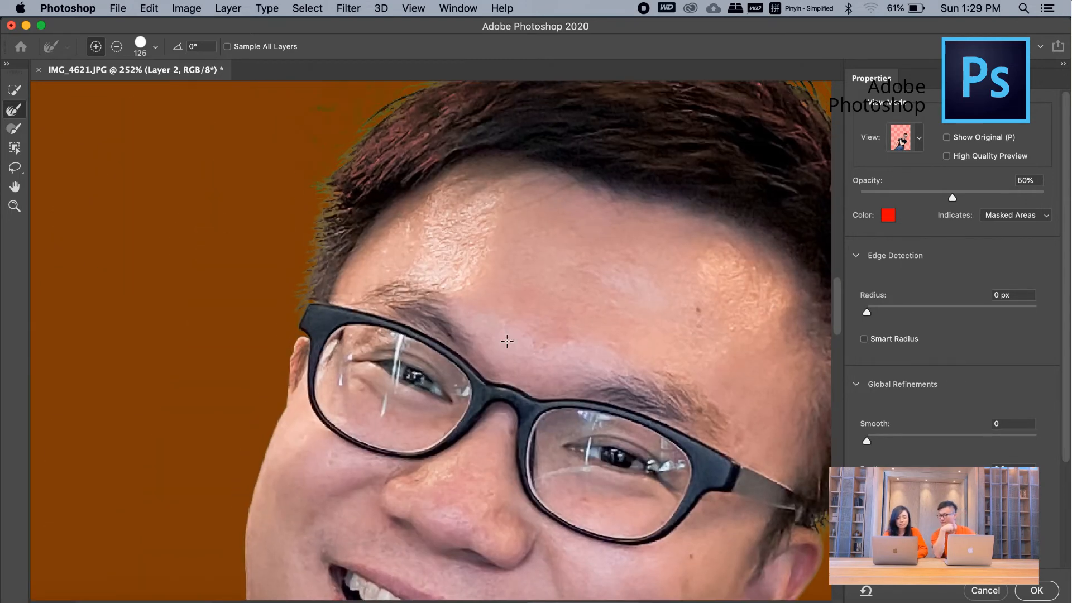
mouse_move(325, 242)
left_mouse_down()
mouse_move(308, 274)
mouse_move(329, 192)
left_mouse_up()
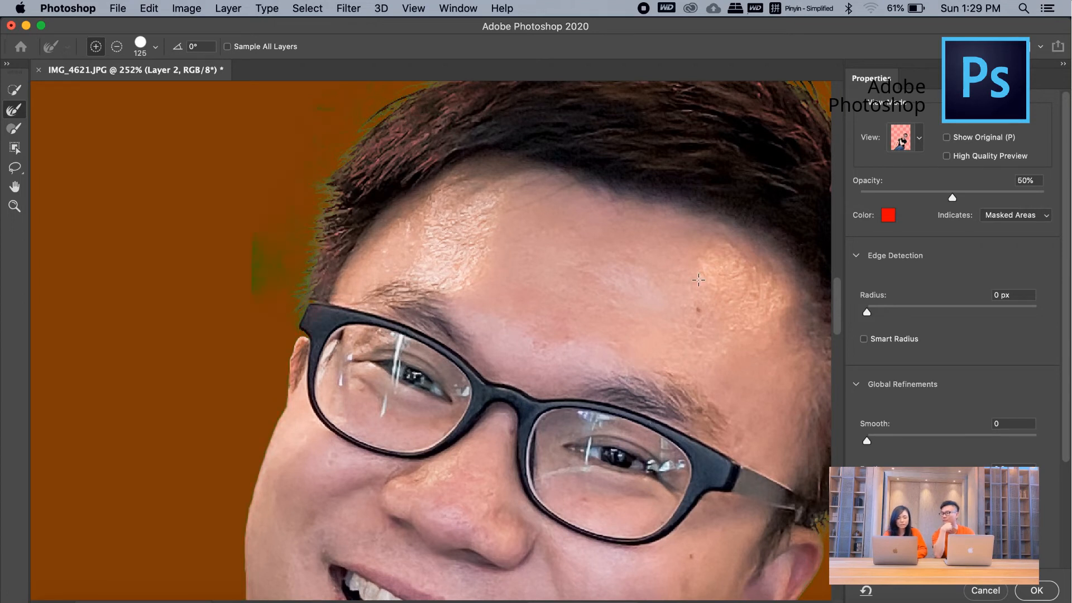
scroll(688, 274, "right", 4)
scroll(689, 274, "up", 2)
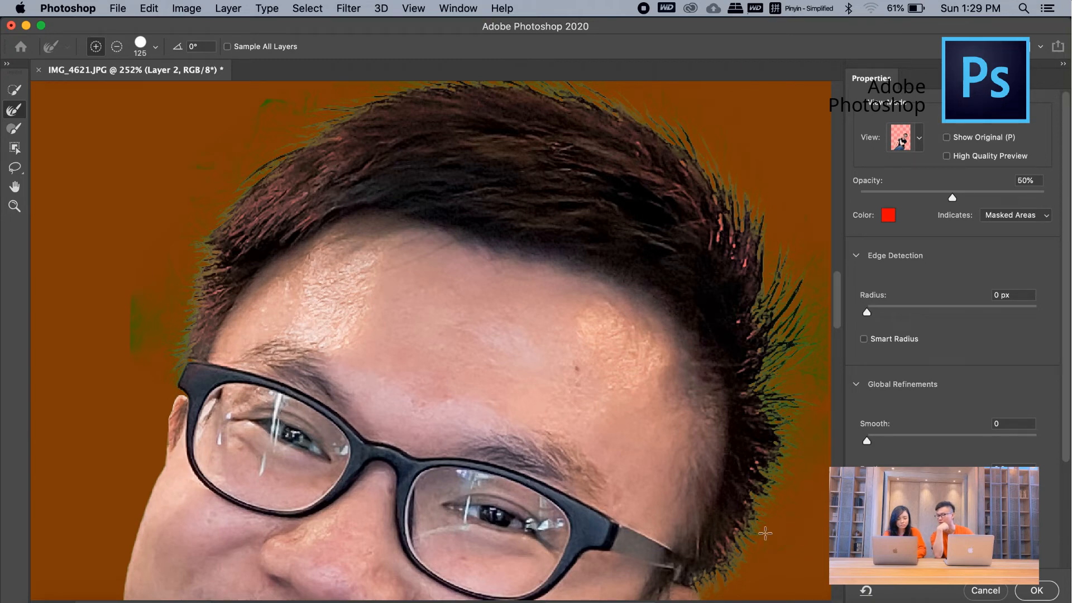
left_click(1026, 593)
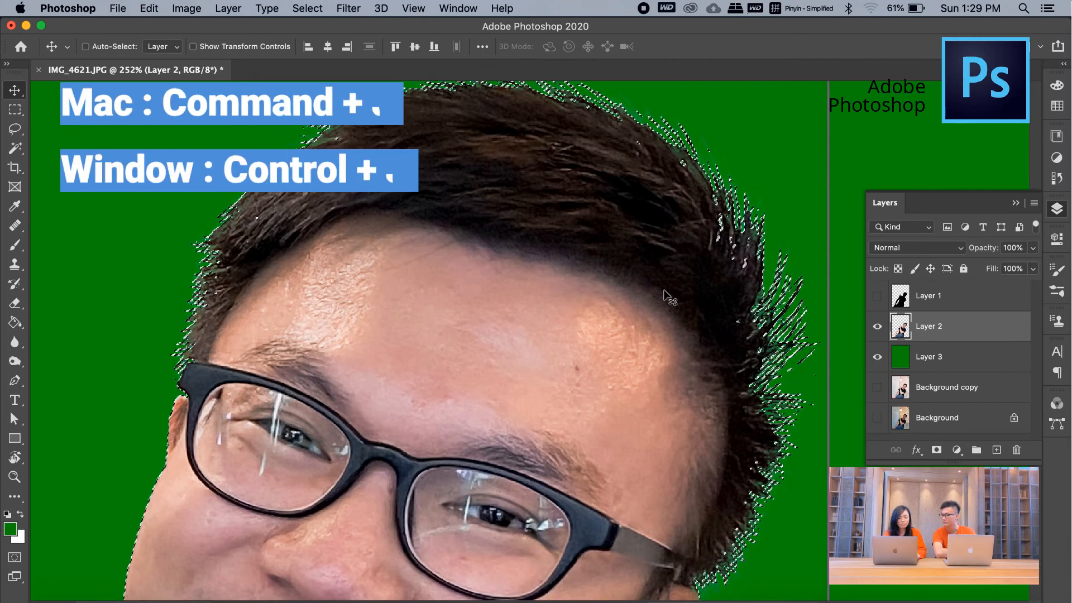
Copy the refined selection onto a new layer, compare the hair with and without Layer 2, and leave Layer 2 hidden
key("super+j")
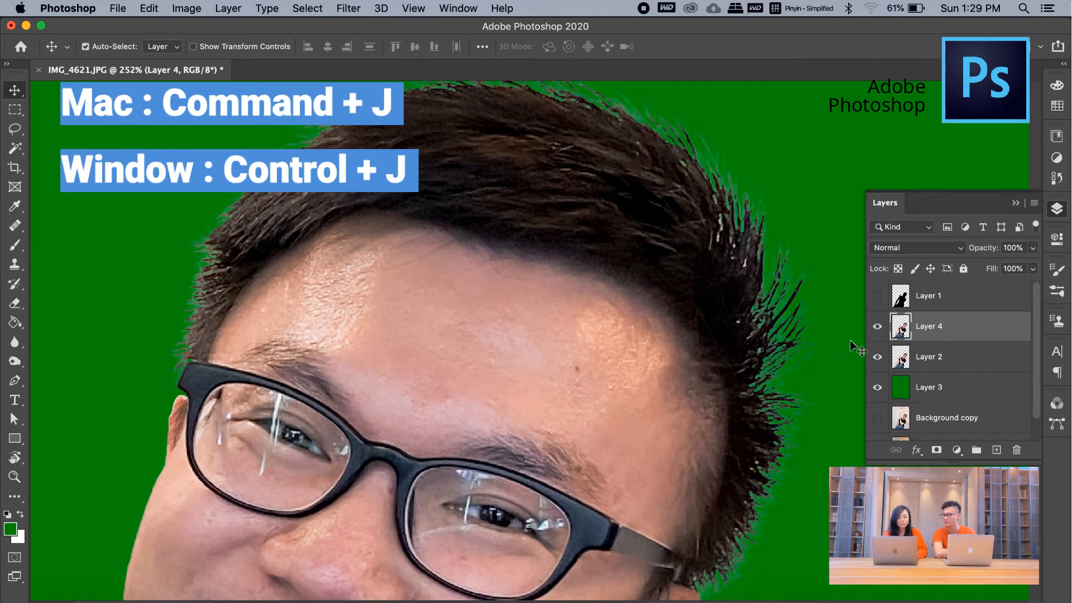
left_click(877, 360)
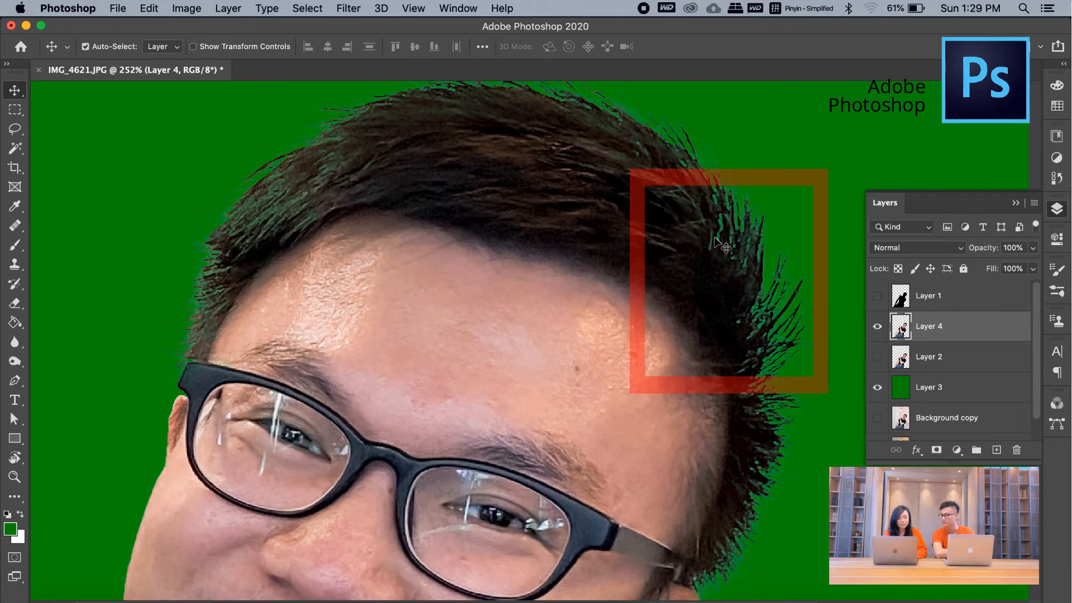
left_click(877, 360)
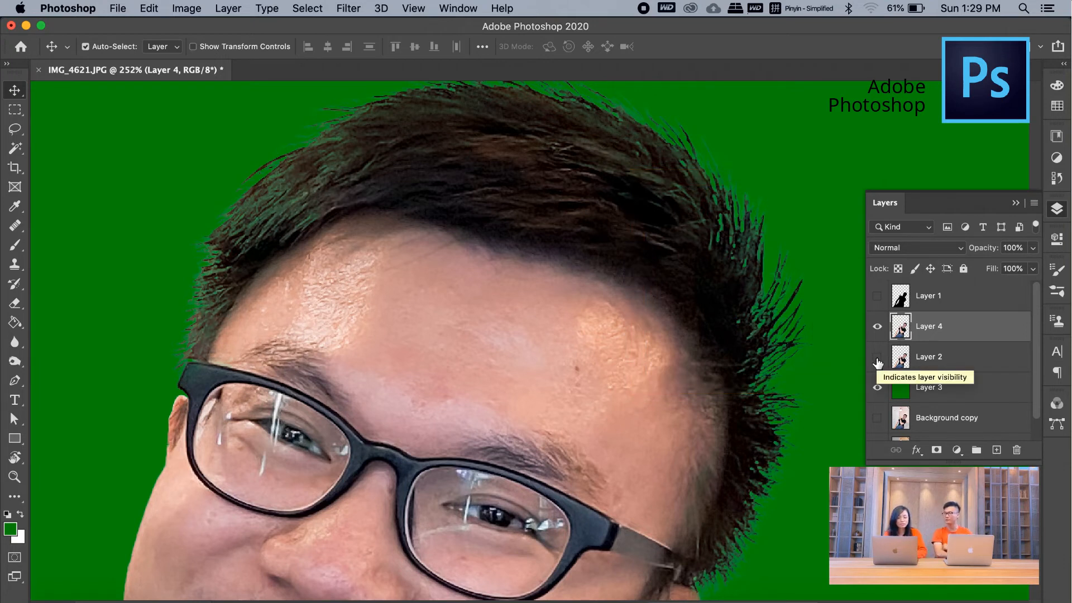
left_click(877, 357)
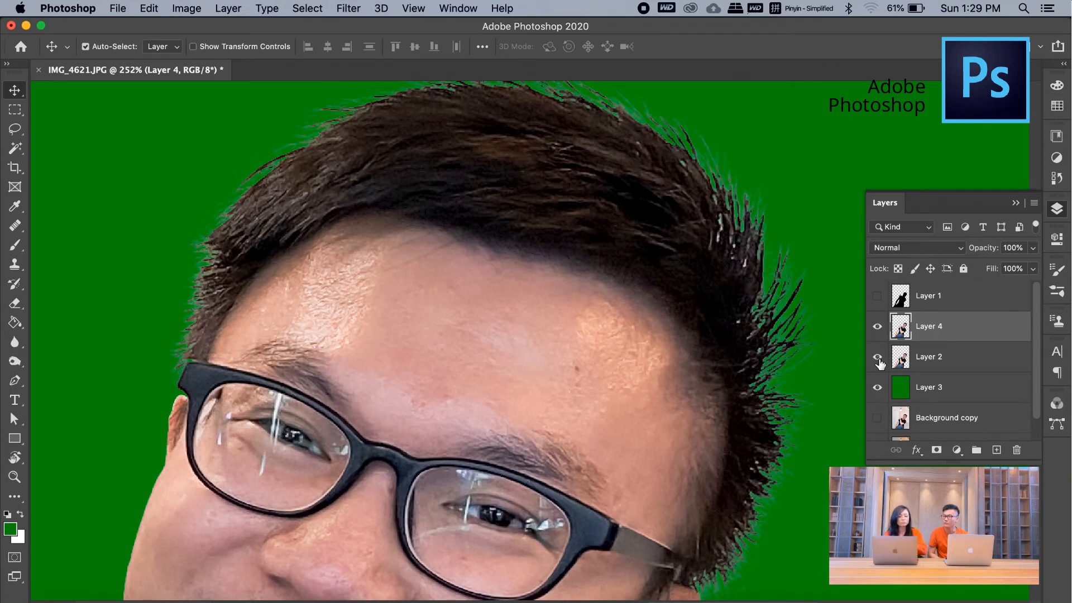
left_click(877, 357)
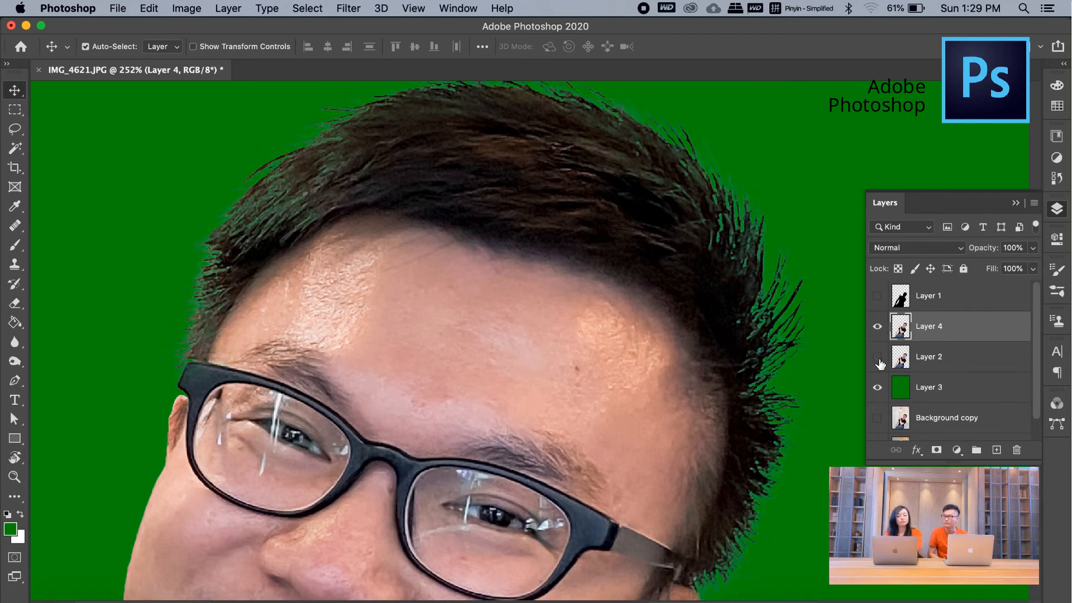
Examine the refined cutout against the green backdrop, from the hair edges down to the arms and jeans
scroll(713, 256, "up", 3)
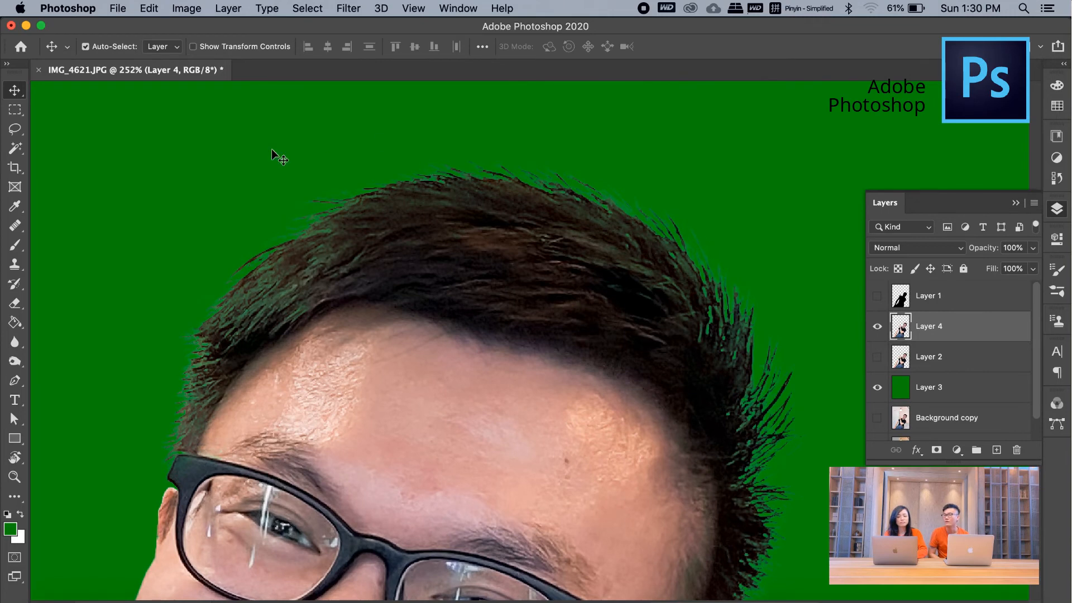
scroll(618, 346, "down", 3)
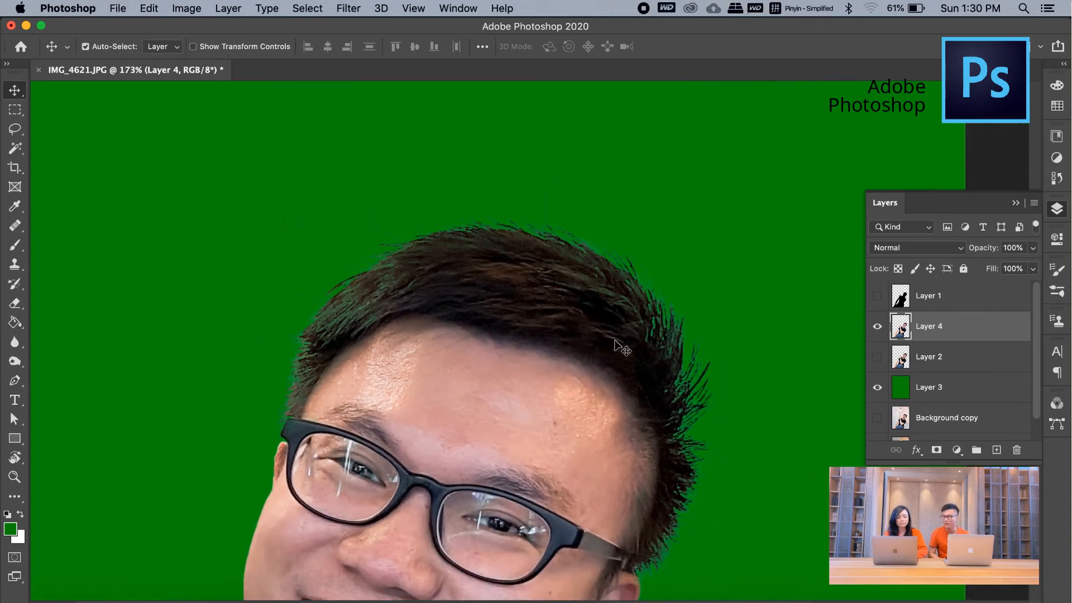
scroll(614, 340, "down", 3)
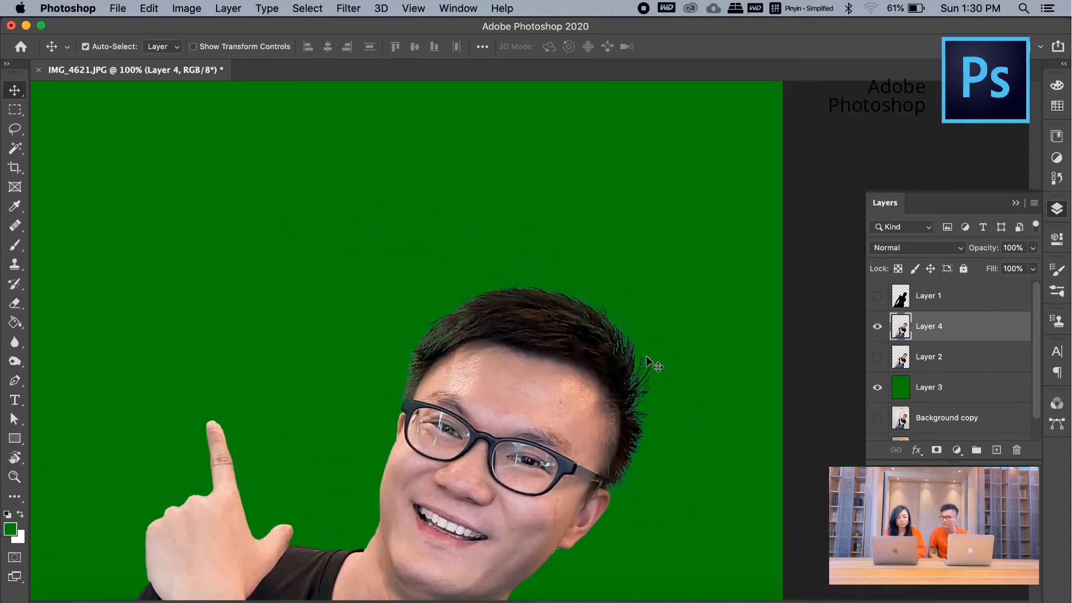
scroll(647, 357, "down", 7)
scroll(647, 357, "up", 6)
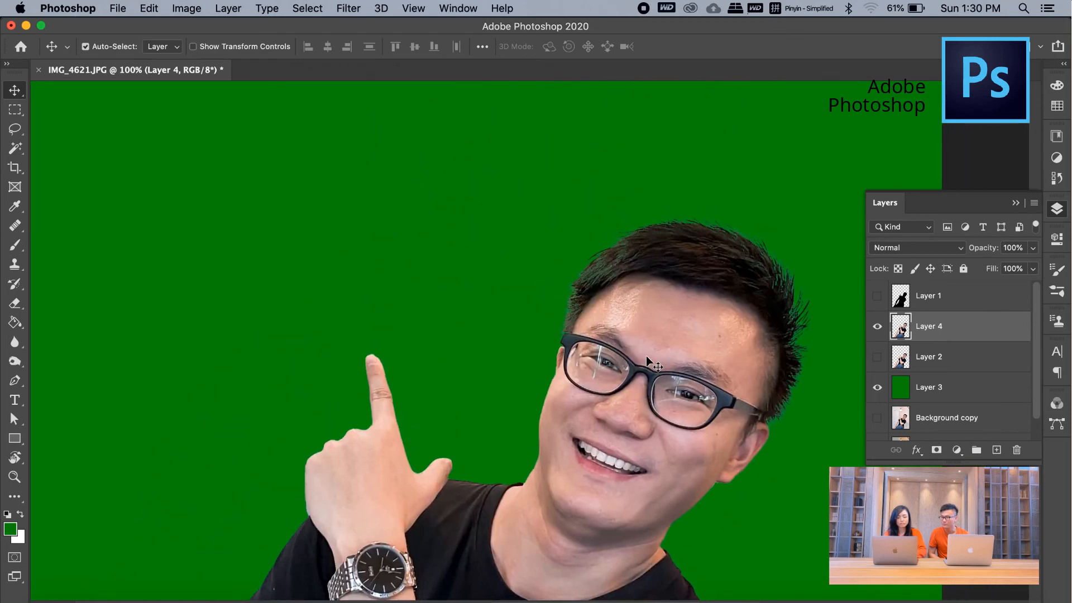
scroll(646, 357, "down", 1)
scroll(645, 356, "down", 3)
scroll(646, 356, "down", 5)
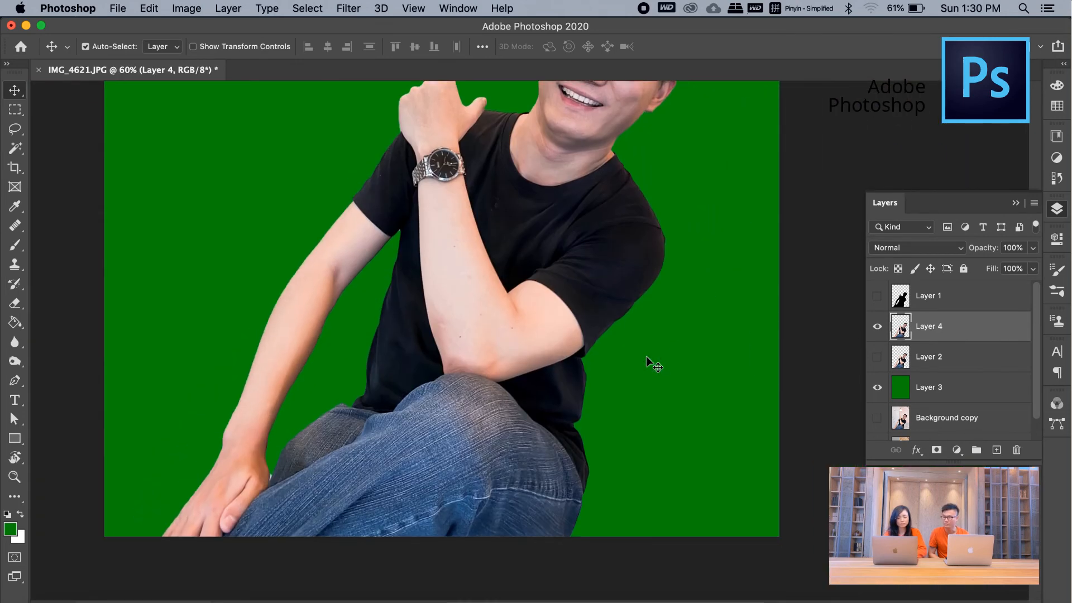
scroll(645, 356, "up", 3)
scroll(645, 356, "up", 1)
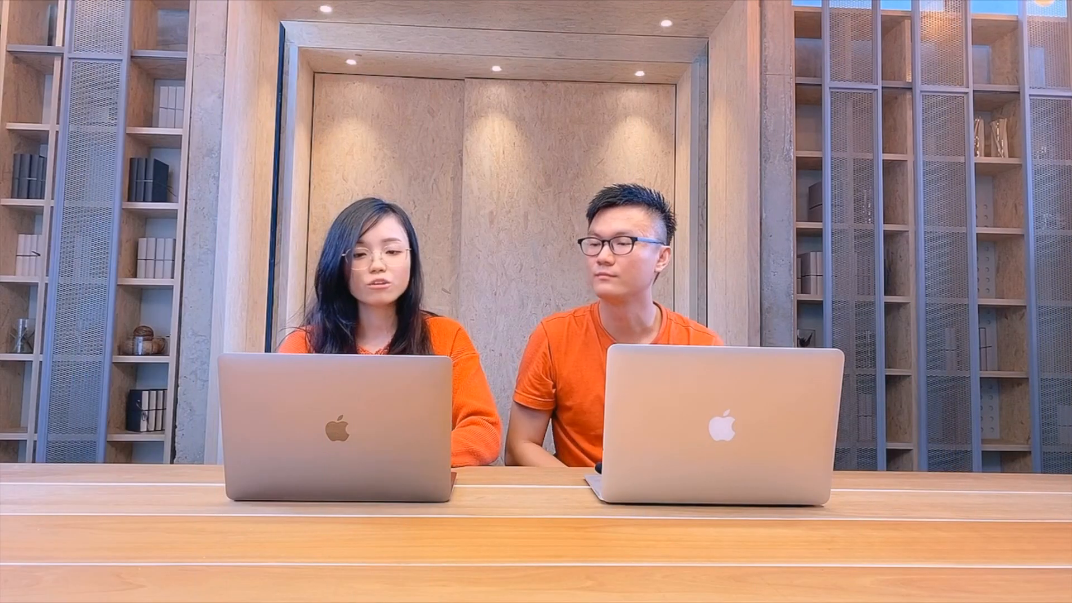